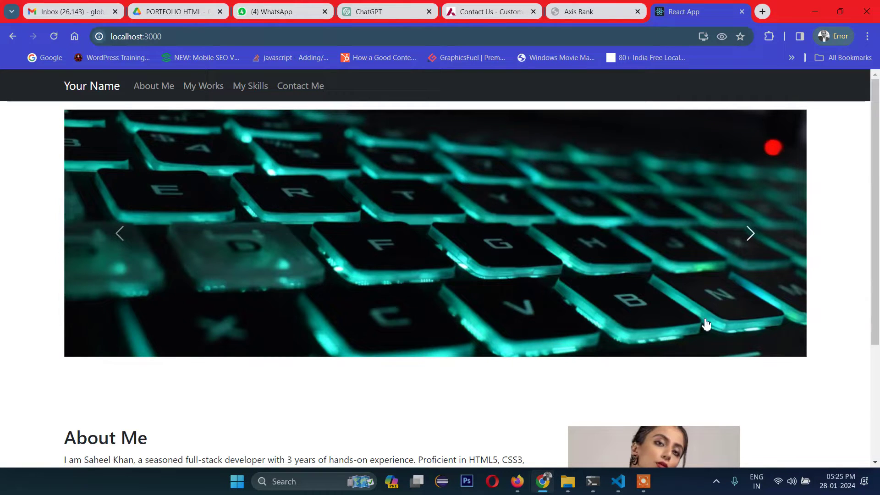
Check the local portfolio's My Works, About Me and Contact Me pages, return home, and open a blank tab.
scroll(681, 344, "down", 4)
scroll(256, 226, "up", 4)
left_click(203, 85)
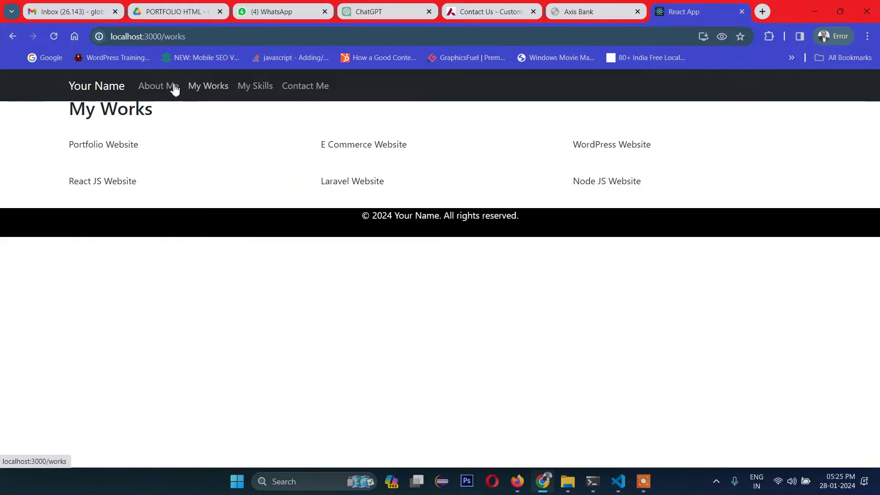
left_click(153, 86)
left_click(103, 86)
left_click(203, 86)
left_click(300, 85)
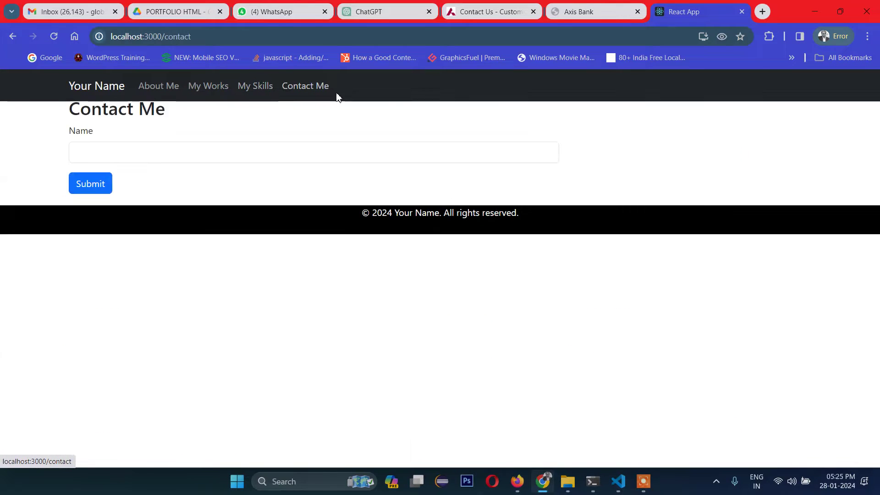
left_click(154, 86)
left_click(106, 92)
key("ctrl+t")
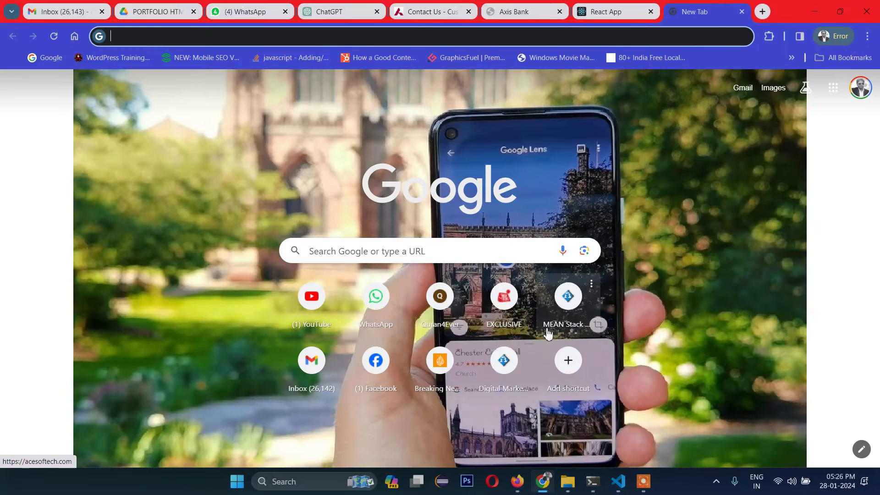
left_click(585, 7)
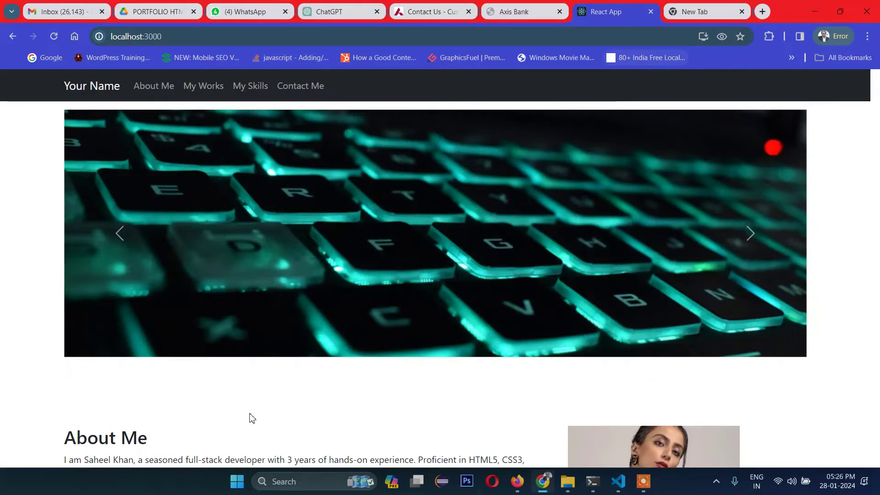
Stop the React development server in PowerShell, confirming termination with y.
left_click(592, 481)
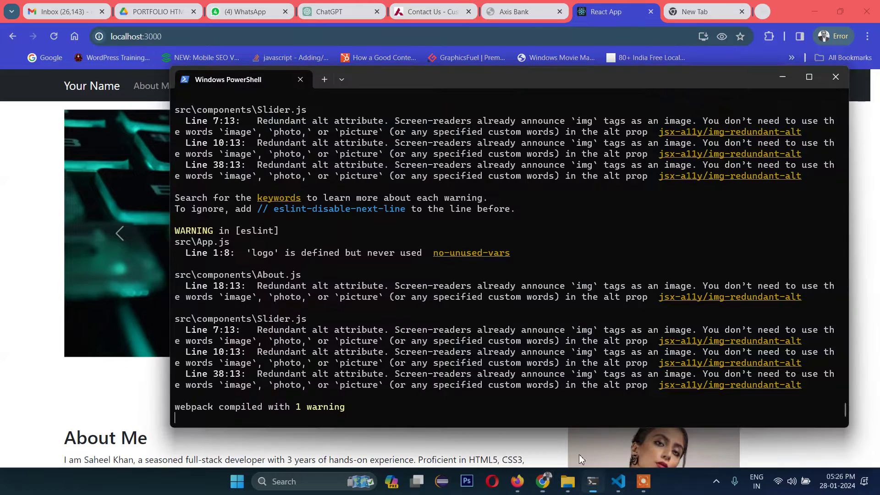
key("ctrl+c")
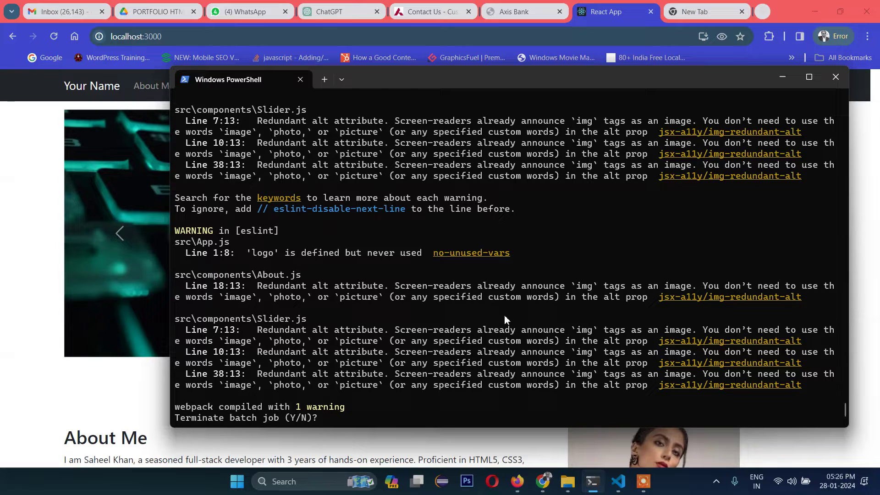
type("y")
key("Return")
Clear the terminal with cls and run npm run build for a production build.
type("cls")
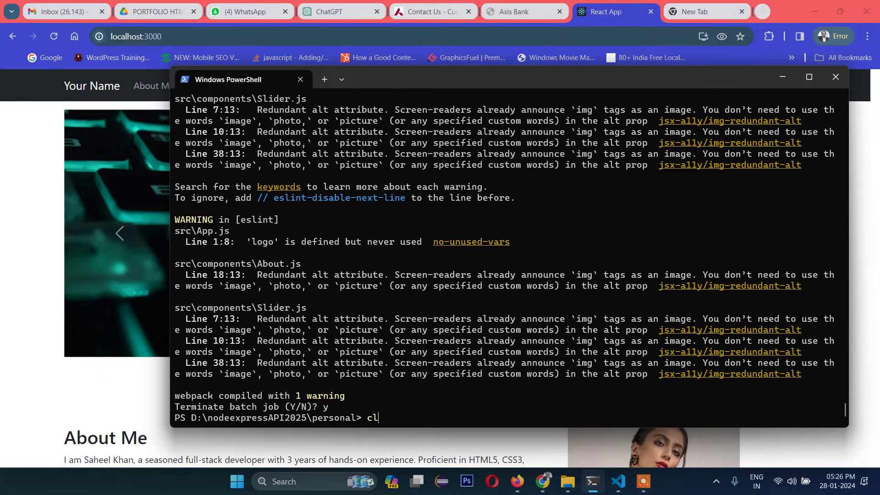
key("Return")
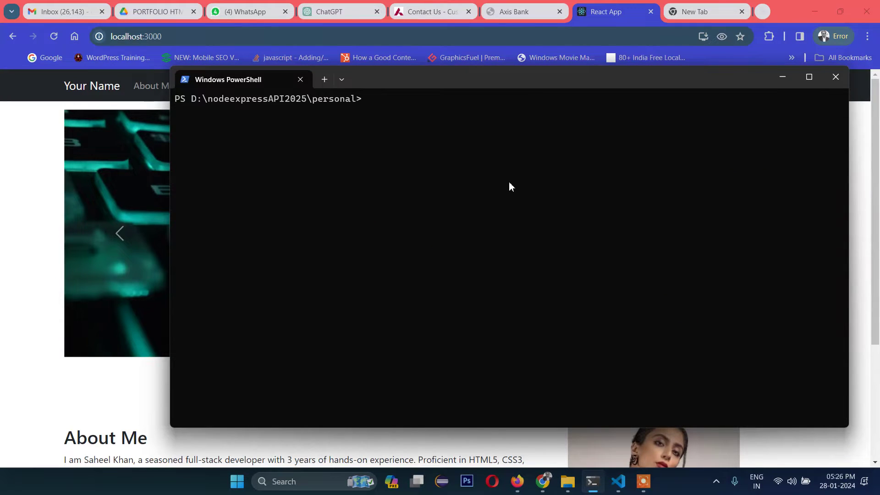
type("npm run build")
key("Return")
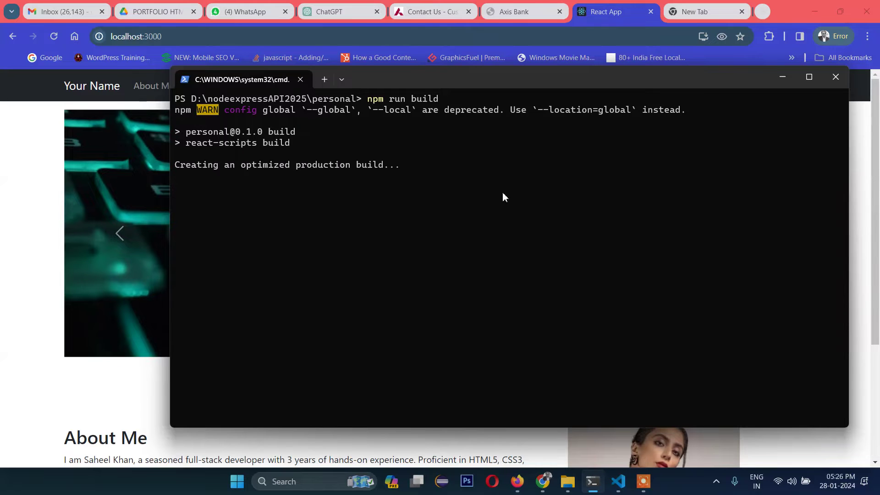
left_click(567, 481)
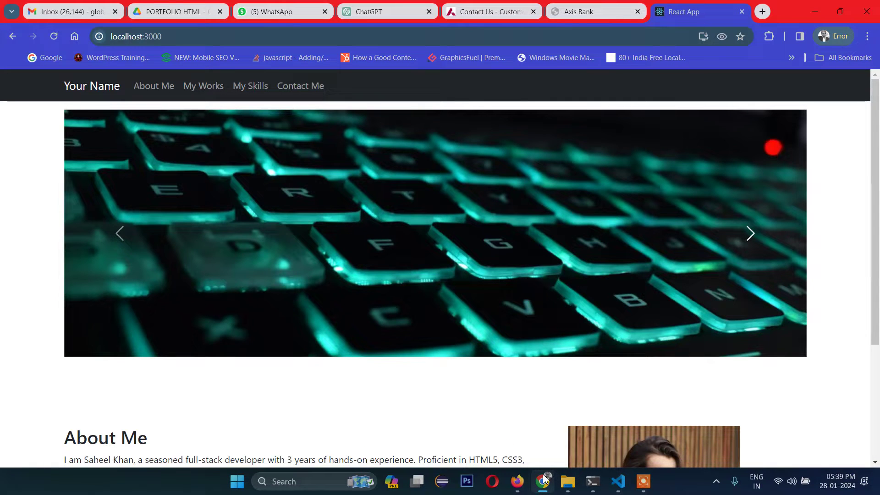
Open the build folder in the personal project folder to check its files.
left_click(574, 432)
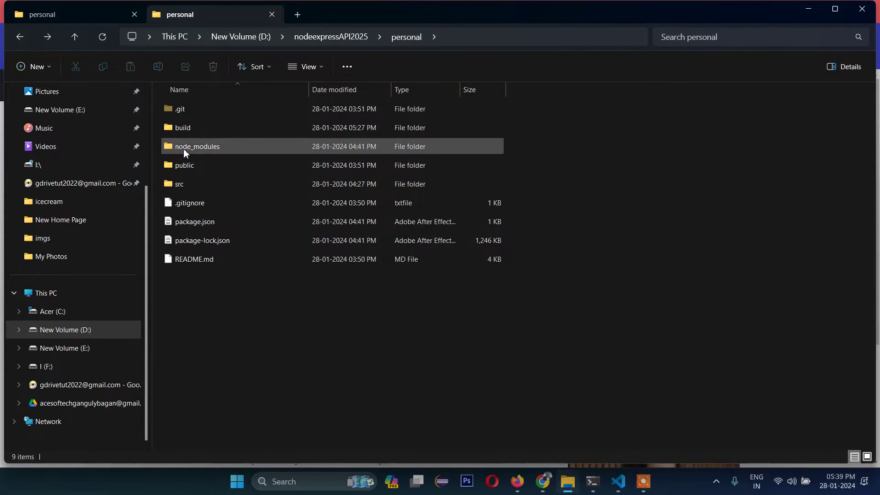
left_click(178, 132)
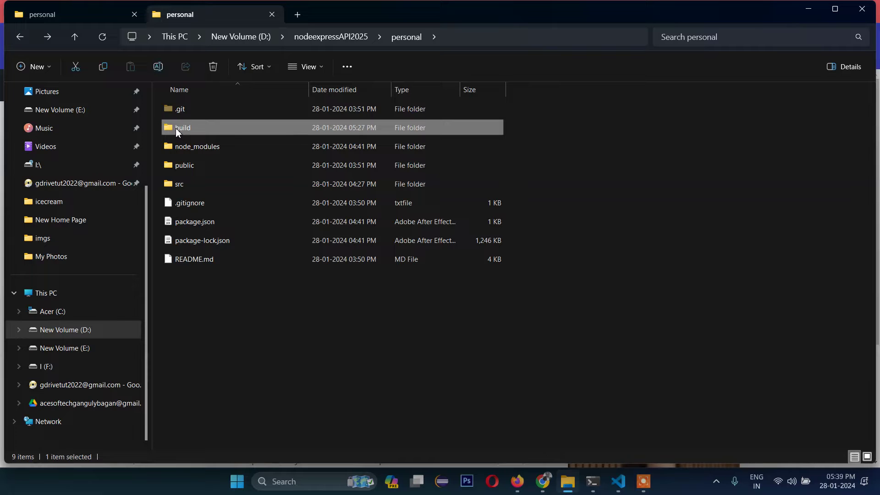
double_click(178, 132)
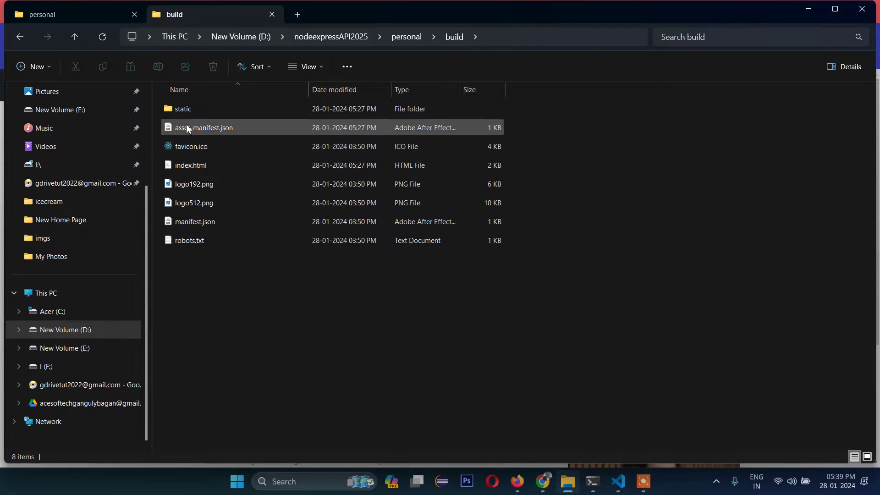
left_click(406, 37)
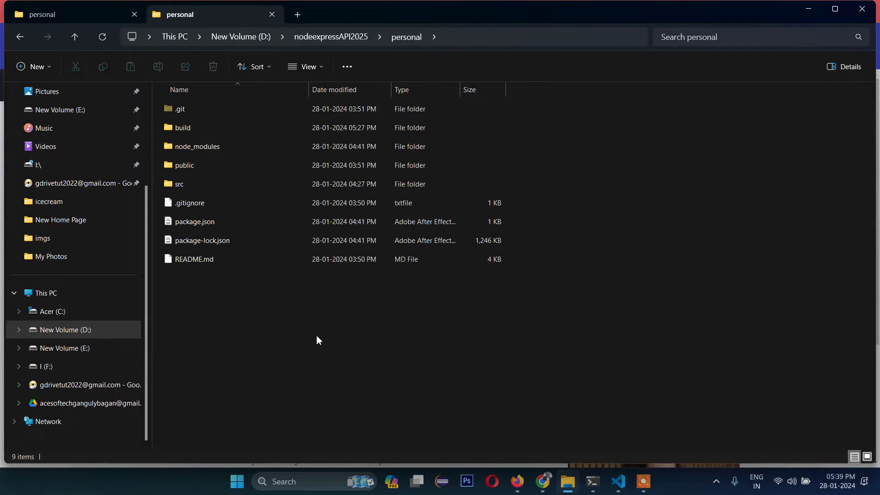
Compress the build folder into a ZIP-format archive named build.zip.
right_click(169, 129)
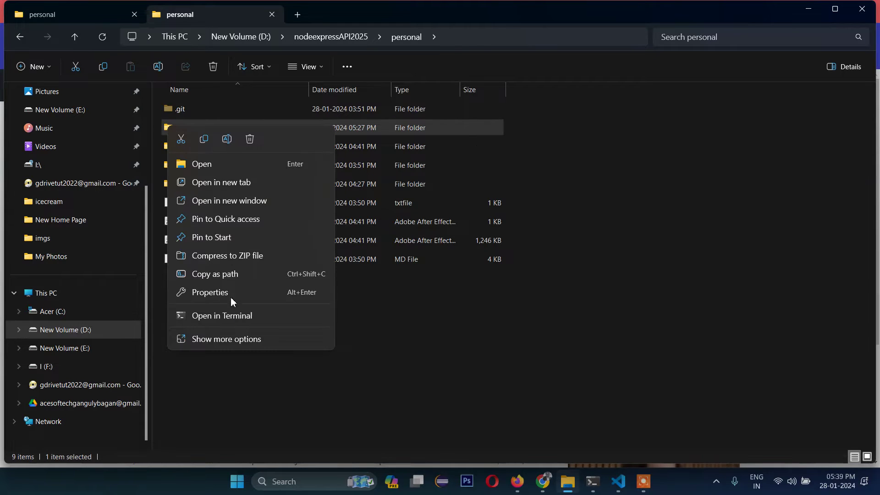
left_click(245, 339)
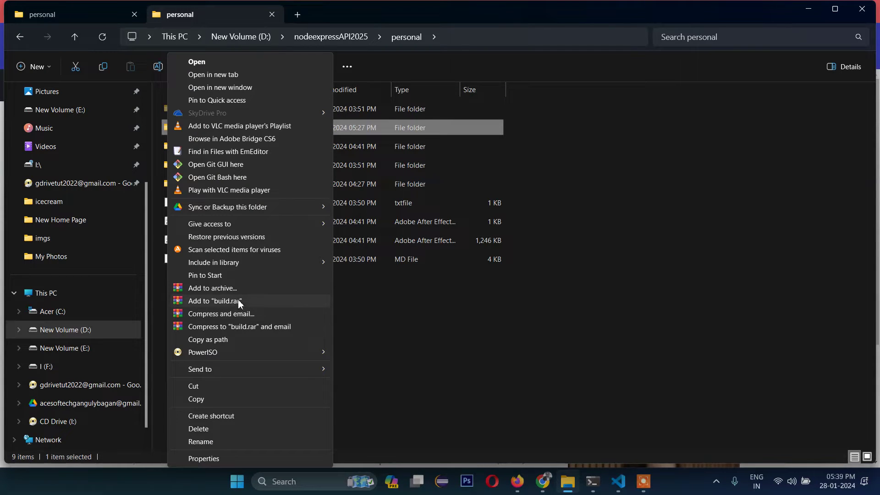
left_click(240, 289)
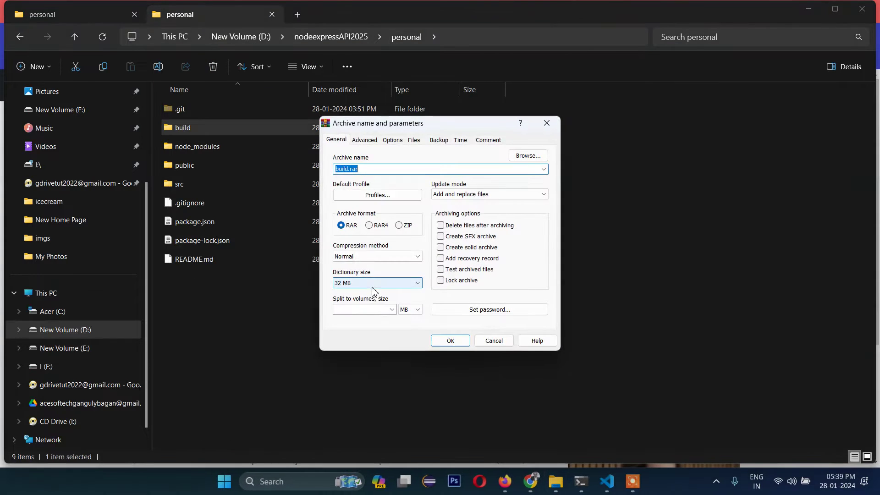
left_click(398, 226)
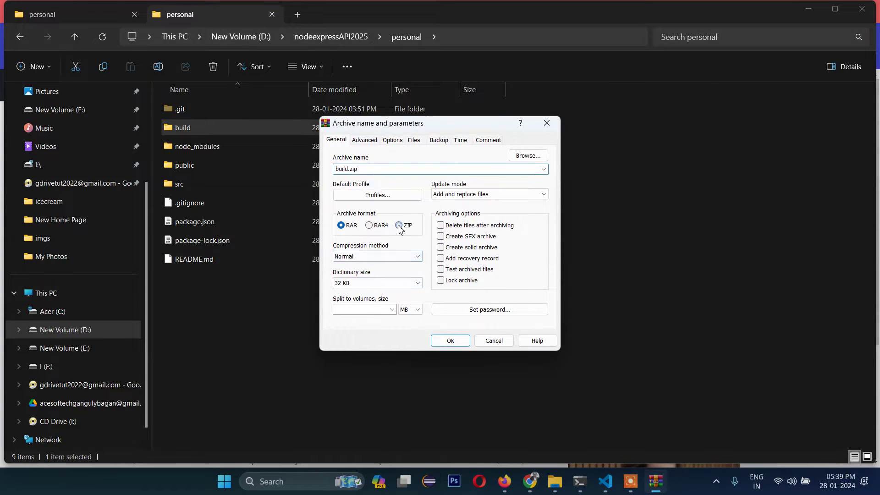
left_click(451, 341)
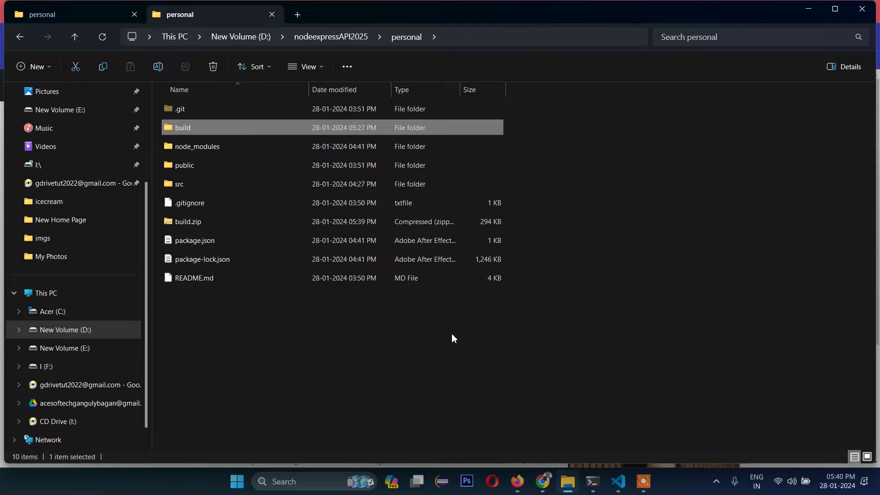
Go to 000webhost.com in a new browser tab and open its sign-in page.
left_click(542, 481)
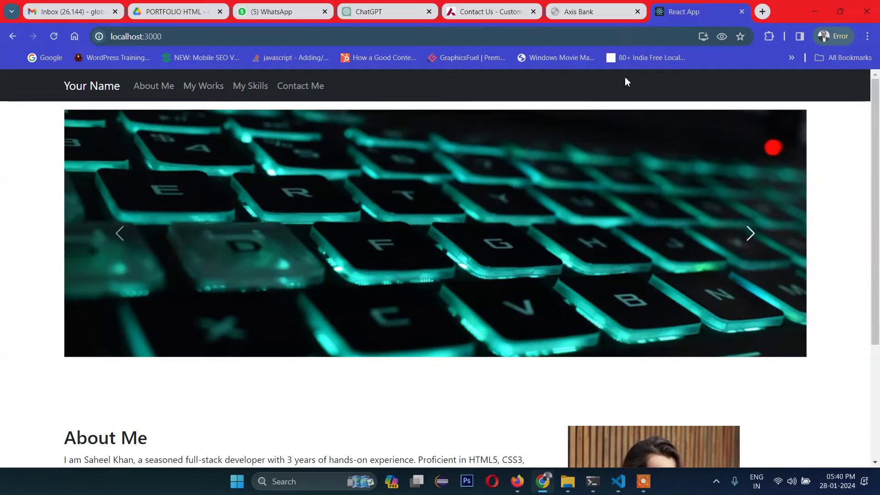
left_click(763, 17)
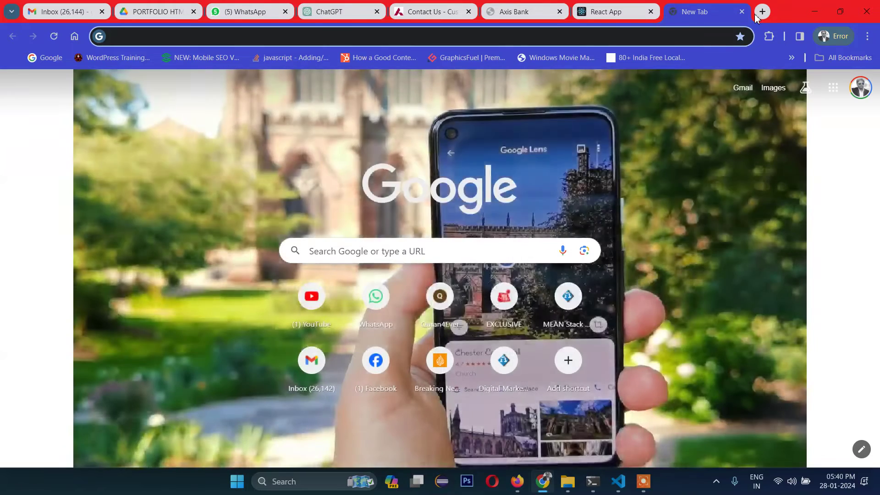
type("00")
key("Return")
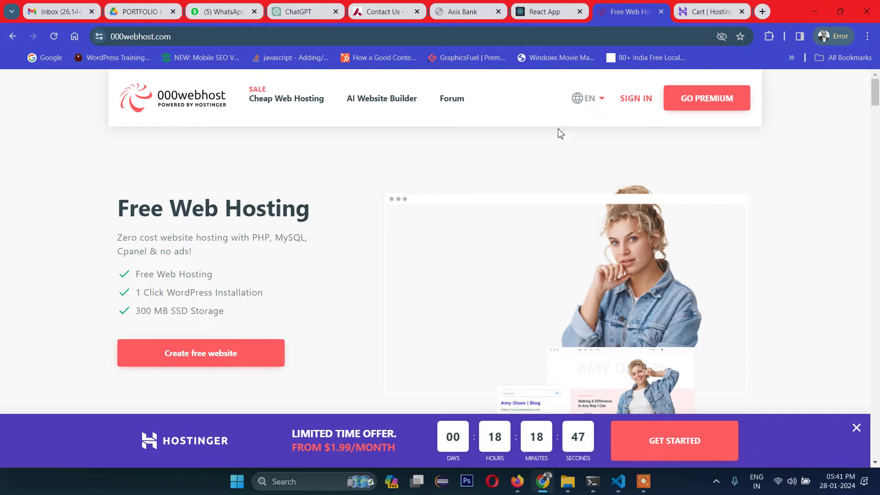
left_click(634, 97)
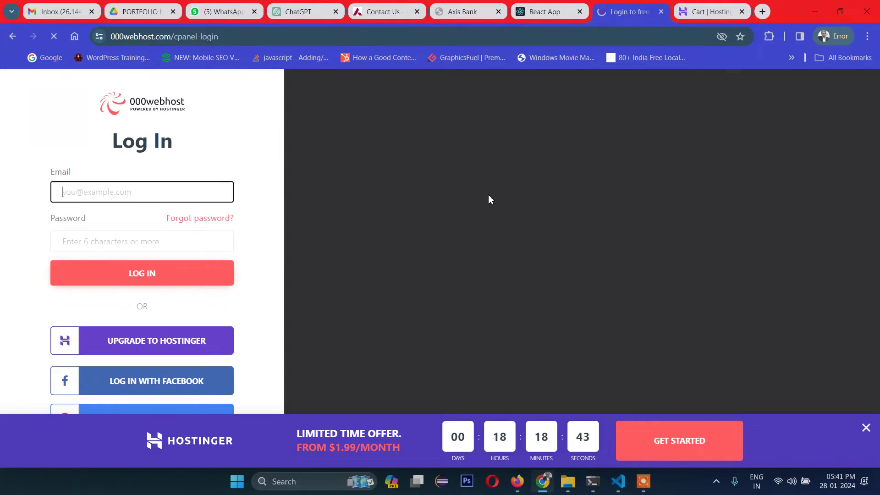
Log in with the saved account e-mail and password.
left_click(136, 193)
key("ctrl+v")
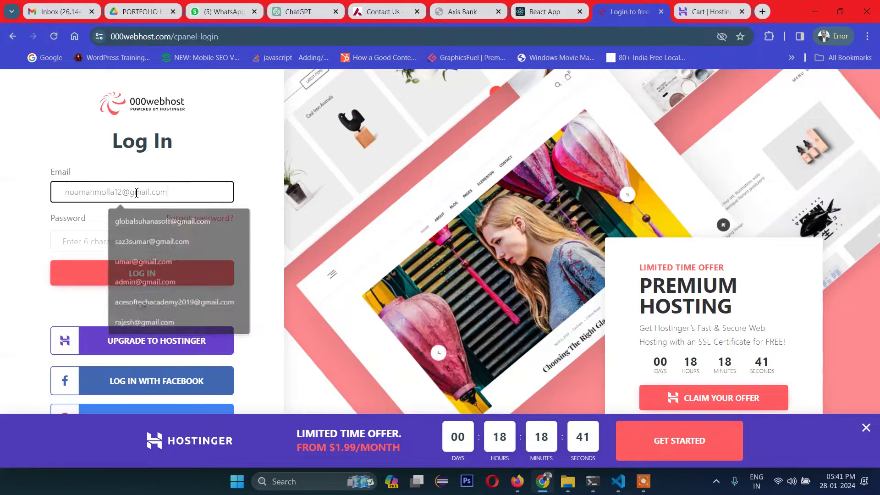
key("Return")
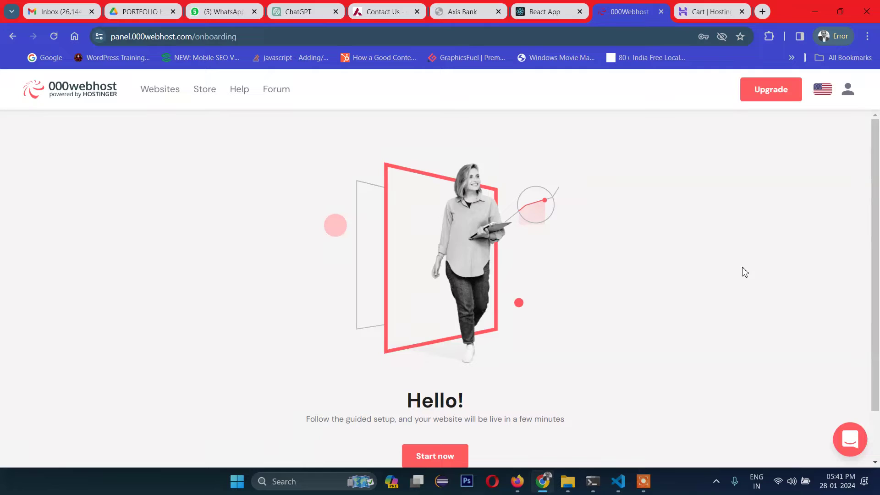
Run the guided setup to create the website nomanportfolio with a password.
scroll(779, 165, "down", 1)
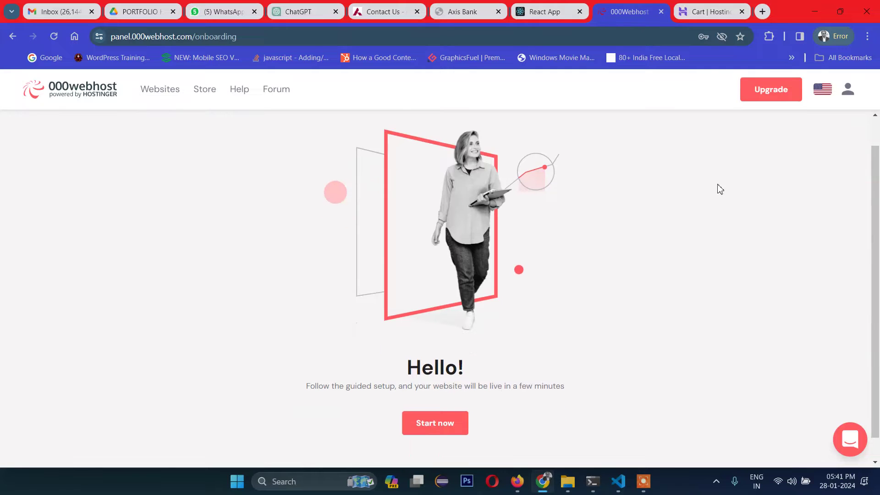
left_click(431, 413)
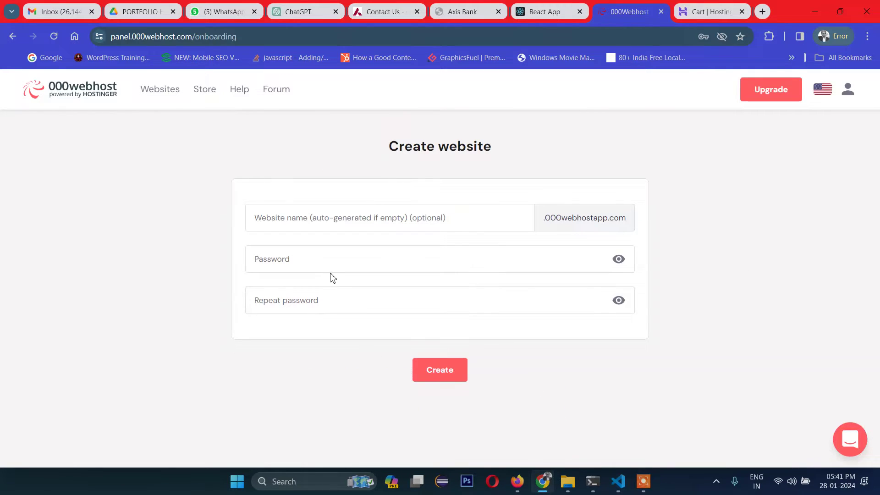
left_click(313, 225)
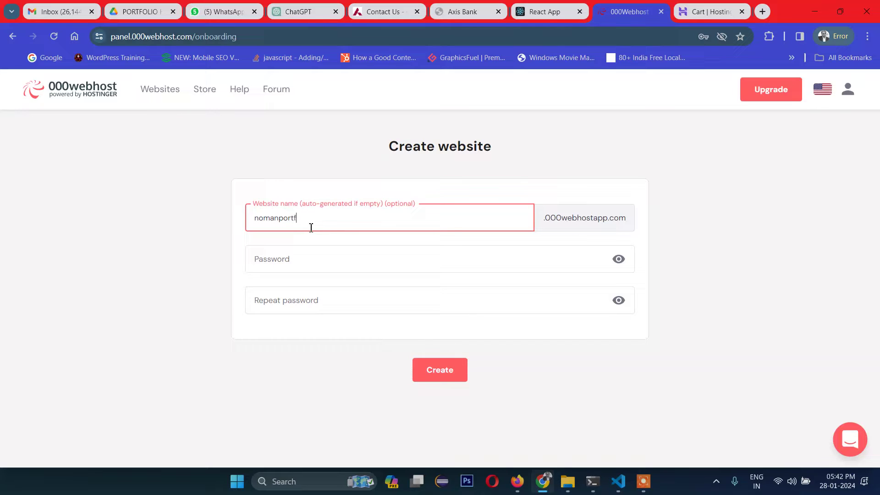
type("olio")
left_click(147, 247)
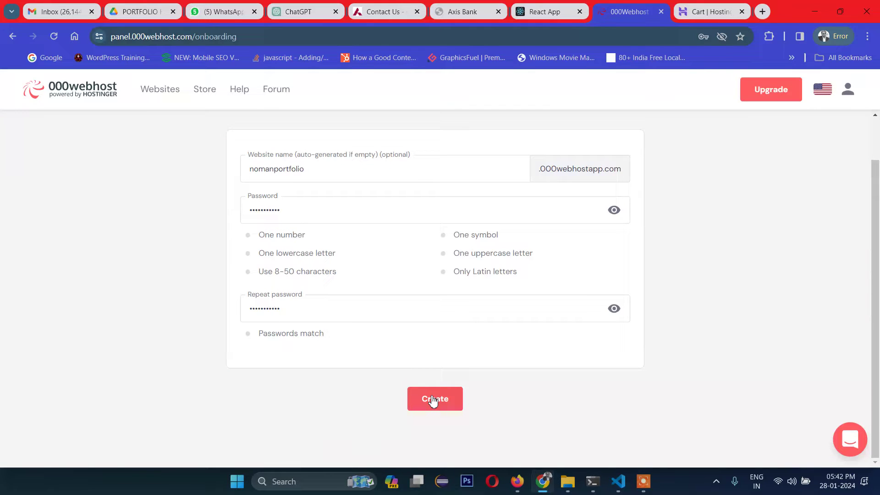
left_click(433, 400)
scroll(334, 202, "up", 1)
scroll(431, 245, "down", 1)
From the Websites list, dismiss the premium popup and begin setting up a new website.
left_click(162, 90)
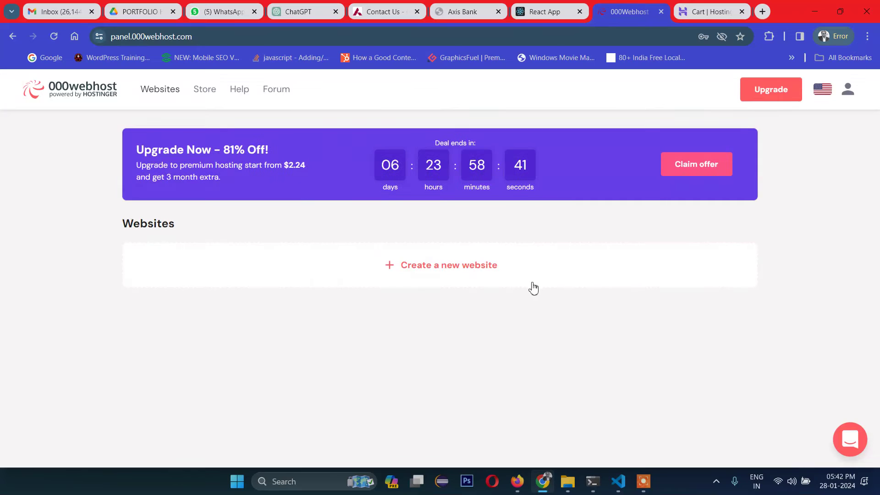
left_click(444, 268)
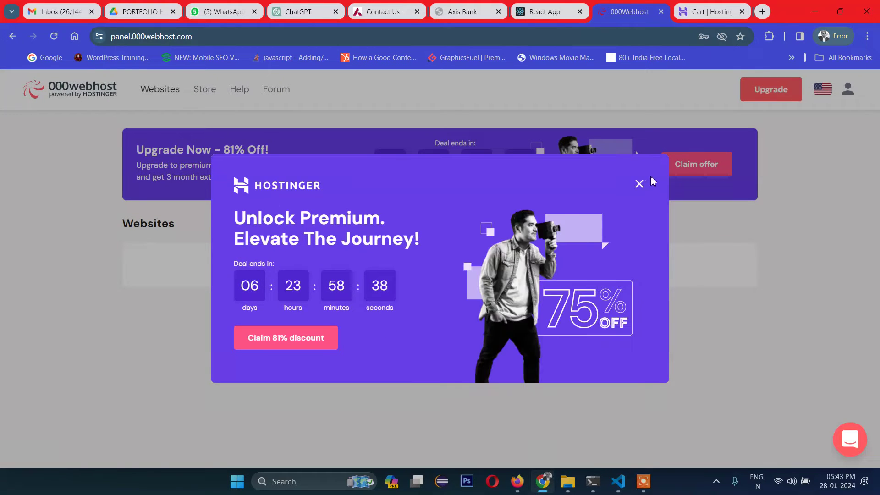
left_click(639, 184)
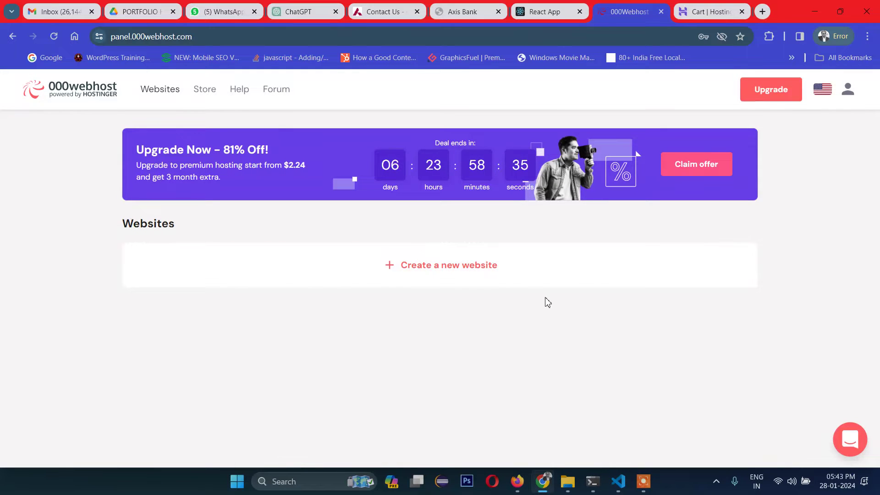
left_click(452, 270)
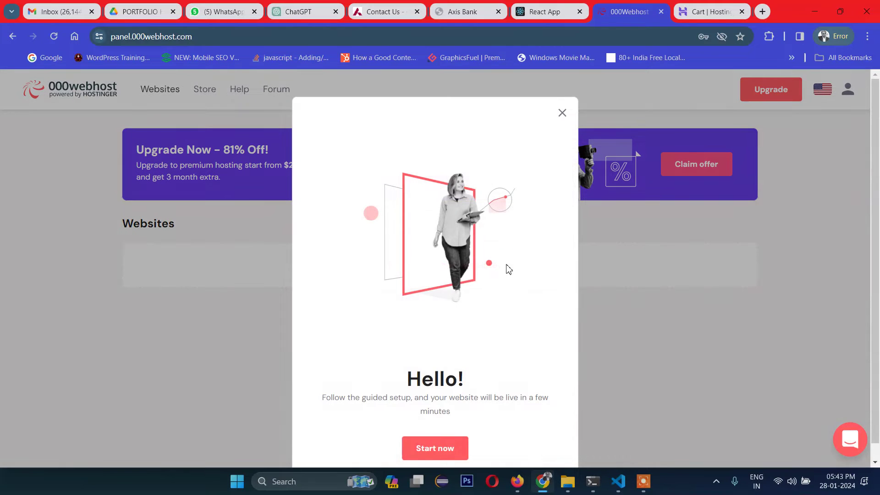
left_click(463, 435)
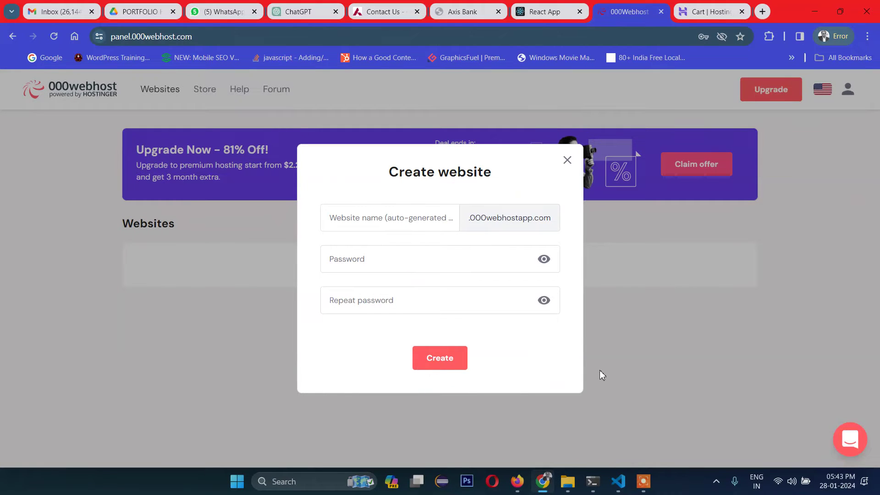
Create the site nomanmernportfolio with a repeated password, then choose Upload site.
left_click(375, 224)
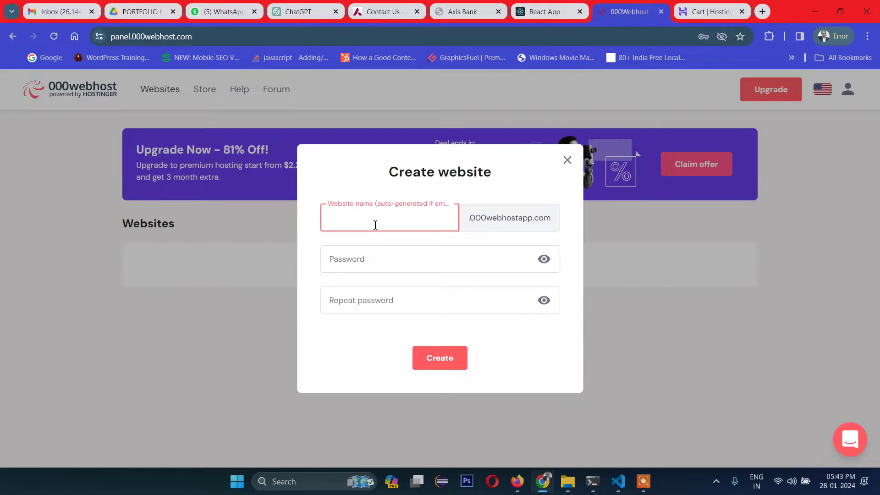
type("nomanmernportfolio")
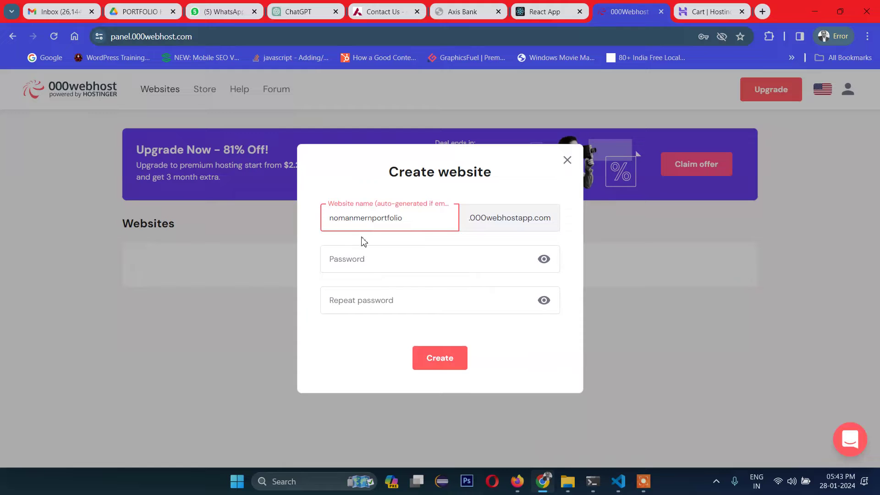
left_click(373, 260)
key("ctrl+v")
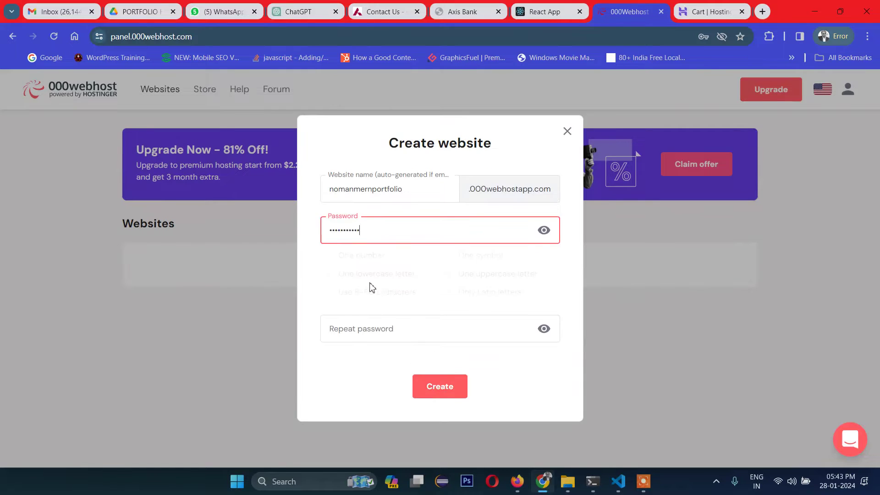
left_click(367, 331)
key("ctrl+v")
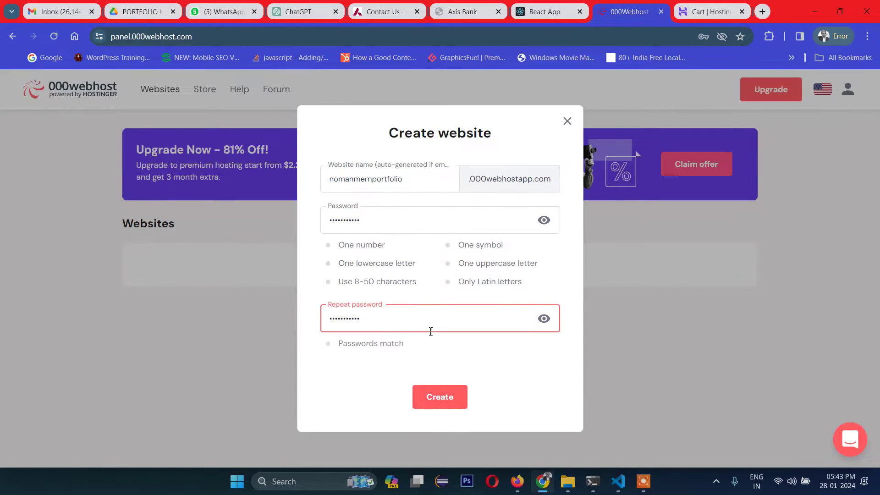
left_click(439, 400)
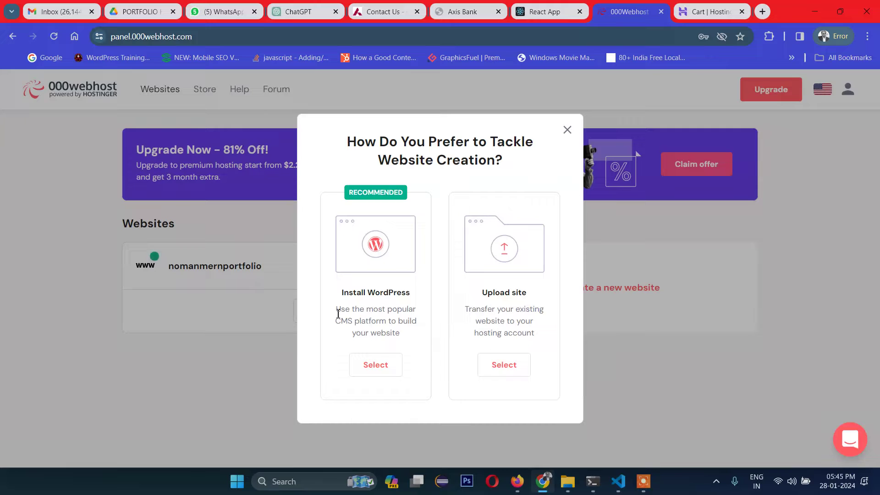
left_click(504, 372)
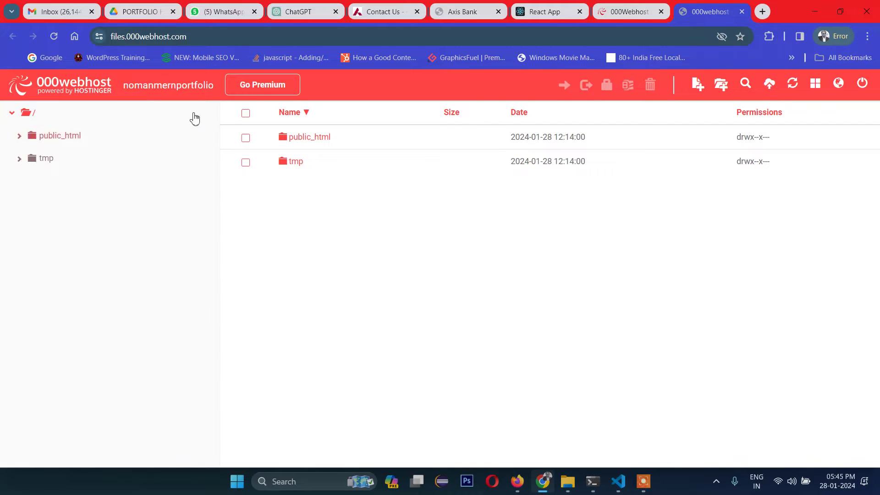
Open public_html and start selecting local files to upload, browsing drive D.
double_click(285, 139)
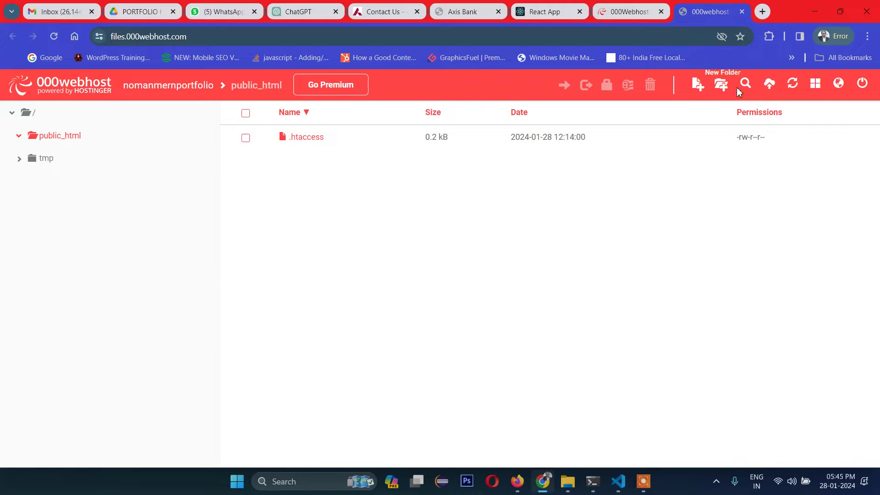
left_click(769, 85)
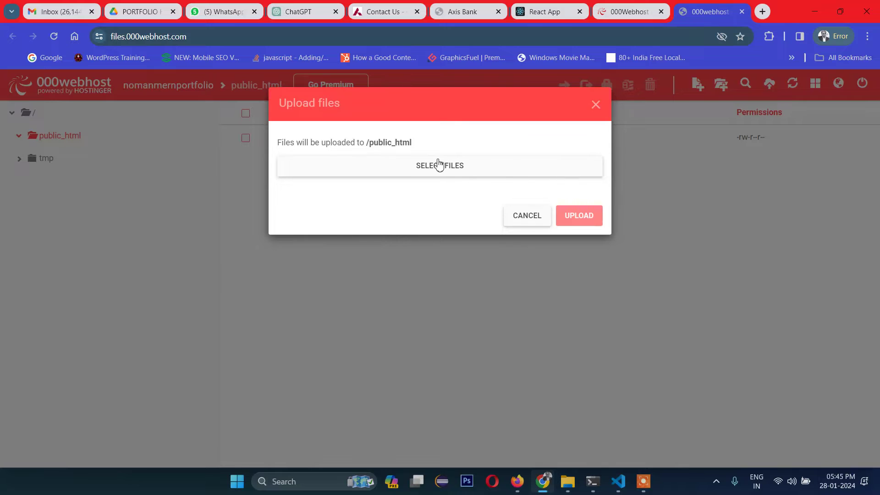
left_click(460, 174)
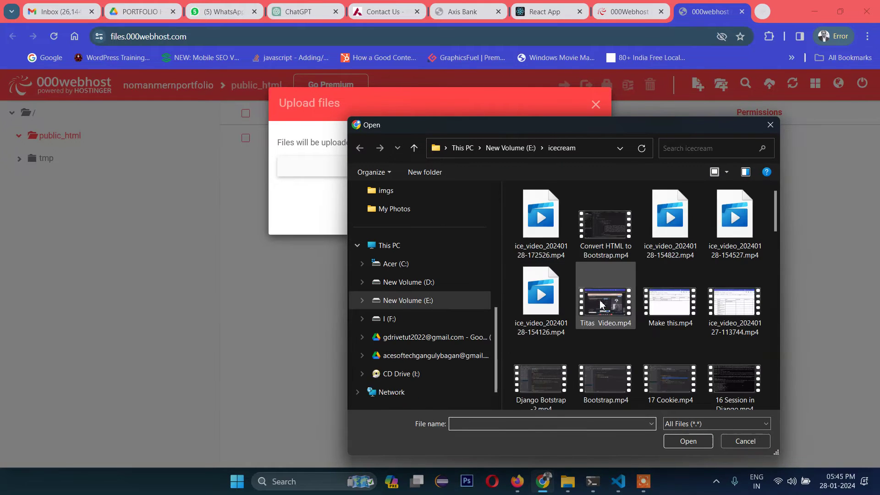
left_click(398, 264)
scroll(545, 298, "down", 5)
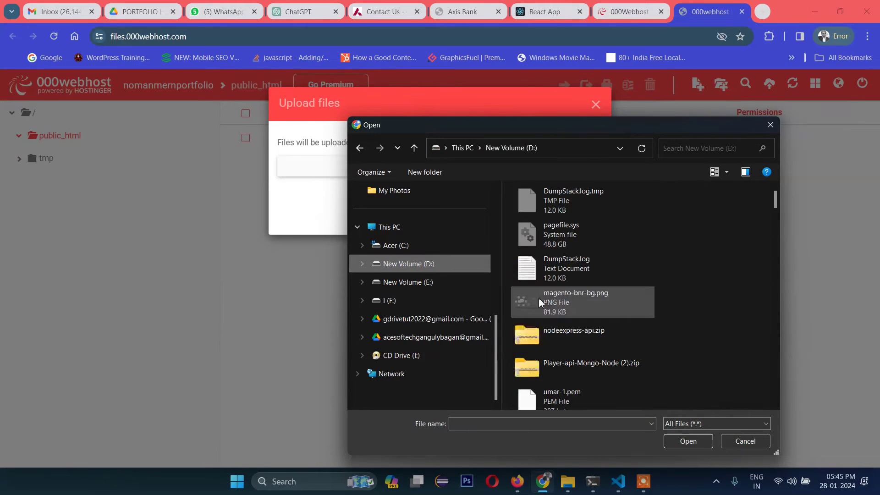
scroll(563, 358, "down", 3)
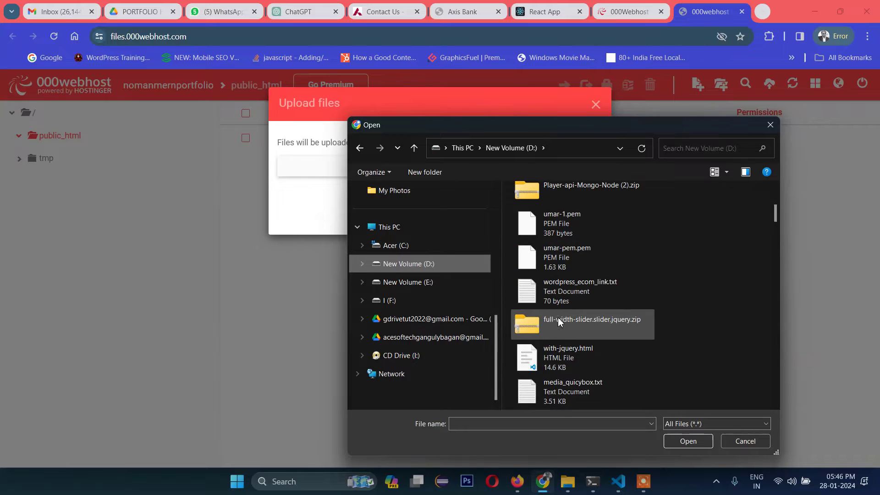
left_click(528, 193)
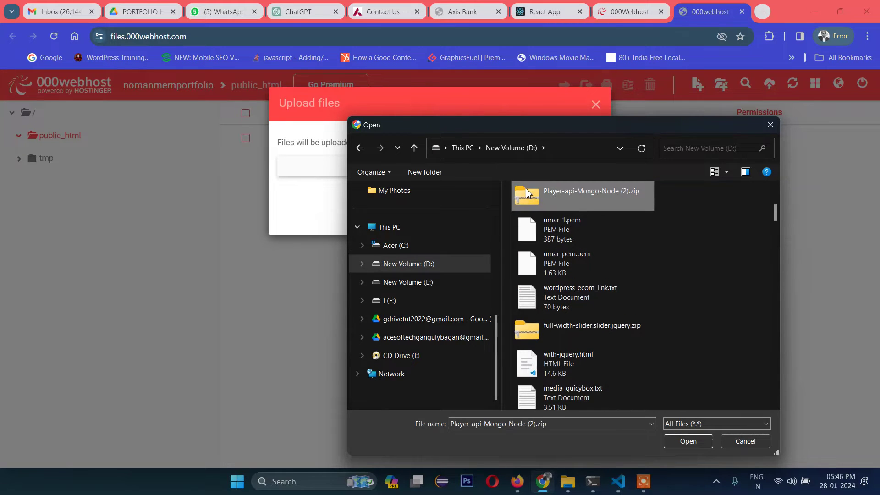
Navigate to D:\nodeexpressAPI2025\personal and queue build.zip for upload.
scroll(757, 314, "down", 5)
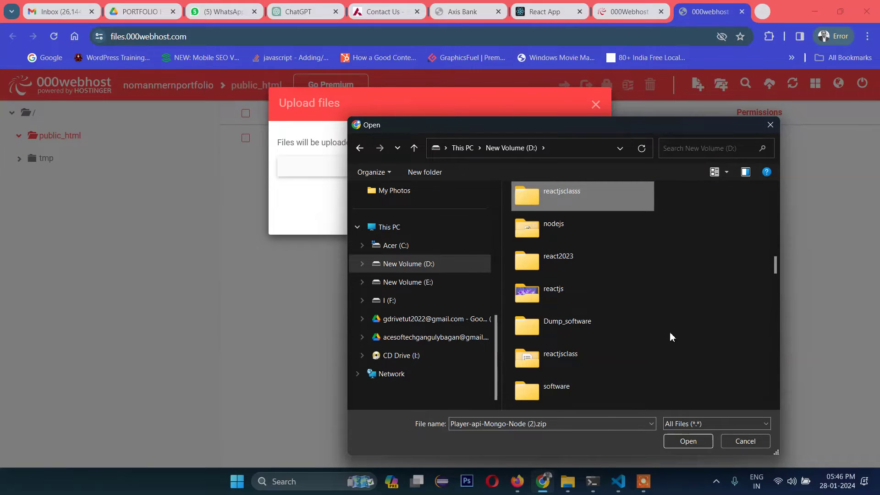
scroll(669, 331, "down", 5)
scroll(668, 337, "down", 3)
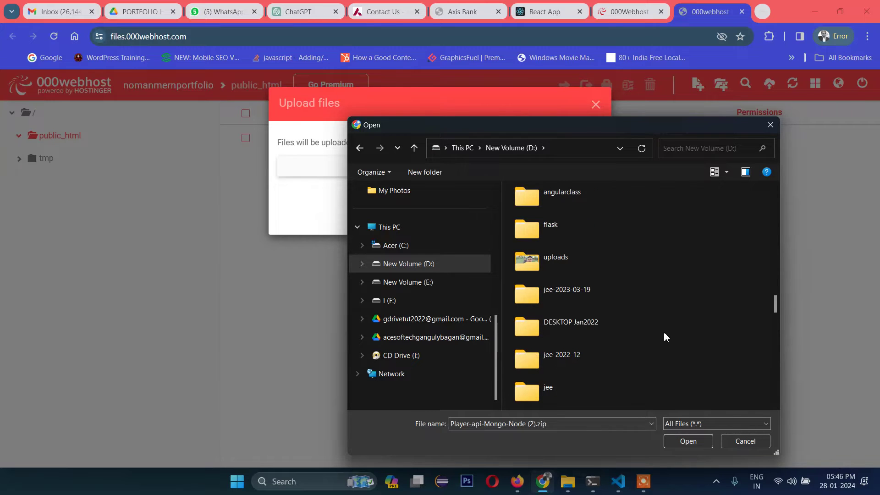
scroll(665, 336, "down", 9)
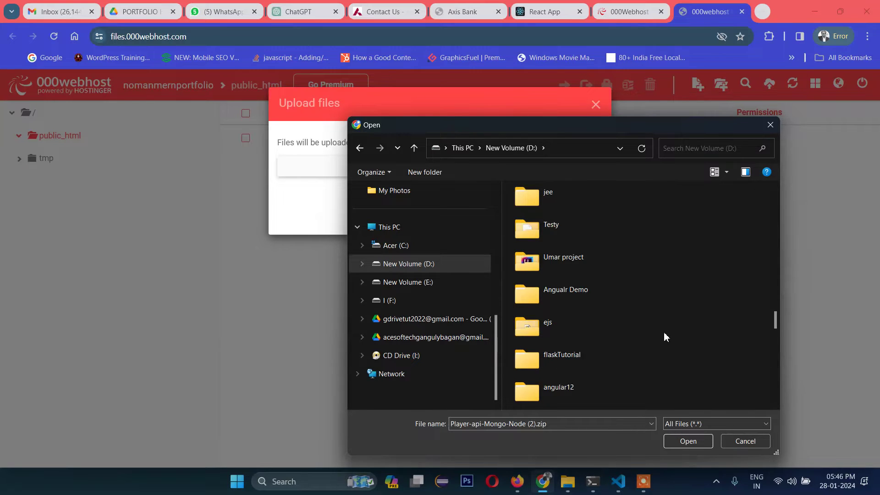
scroll(665, 337, "down", 5)
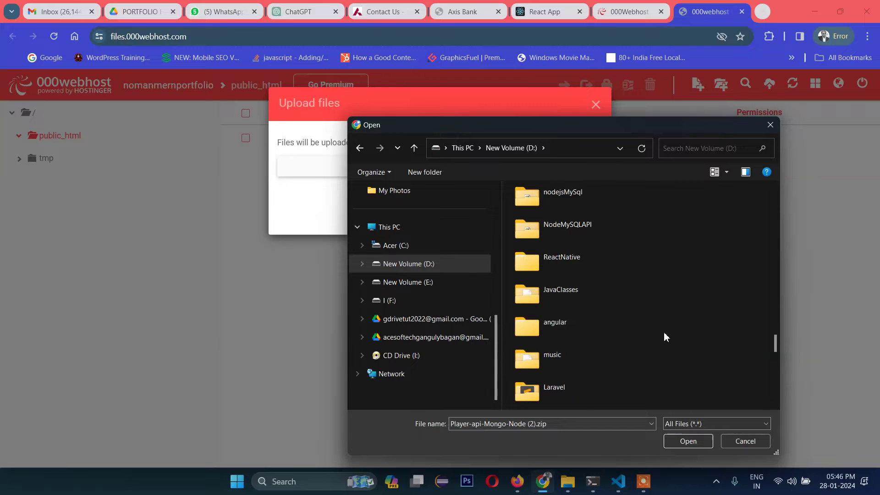
scroll(666, 337, "down", 4)
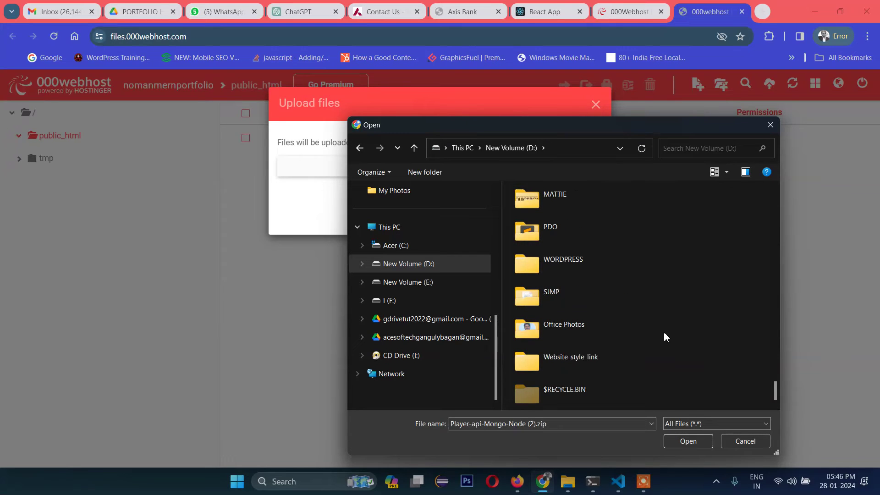
scroll(664, 333, "up", 3)
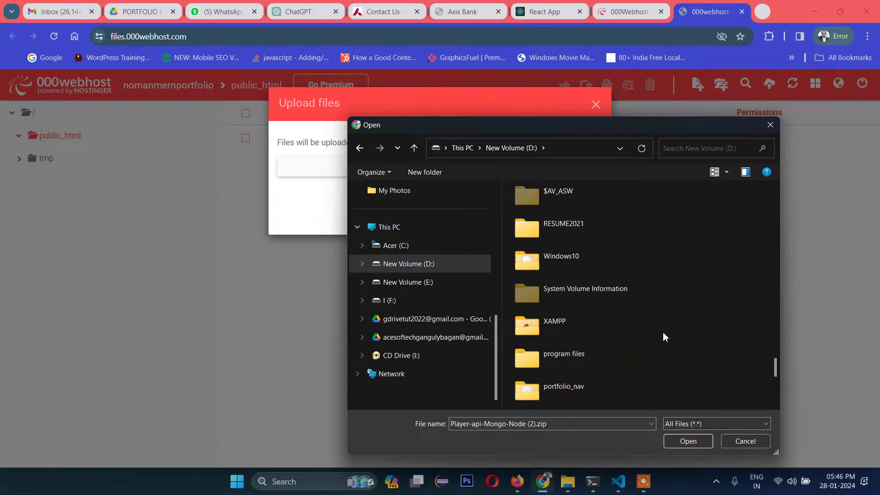
type("D:\\nodeexpressAPI2025\\personal")
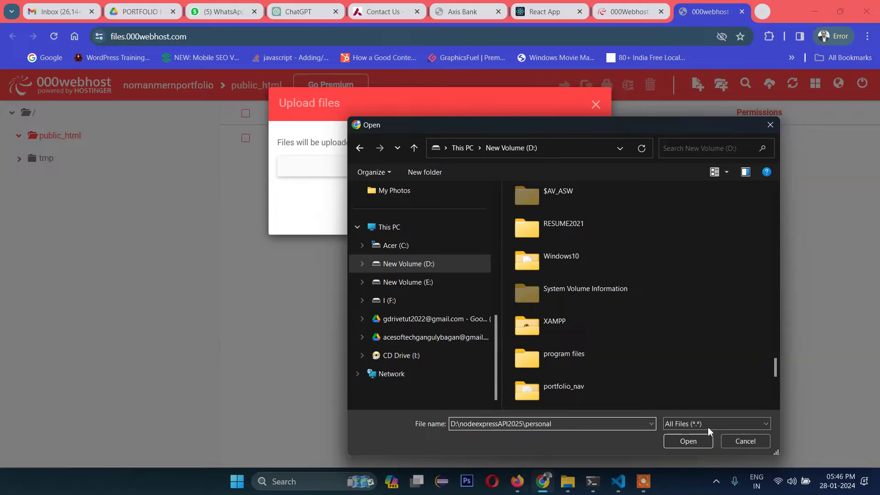
left_click(685, 441)
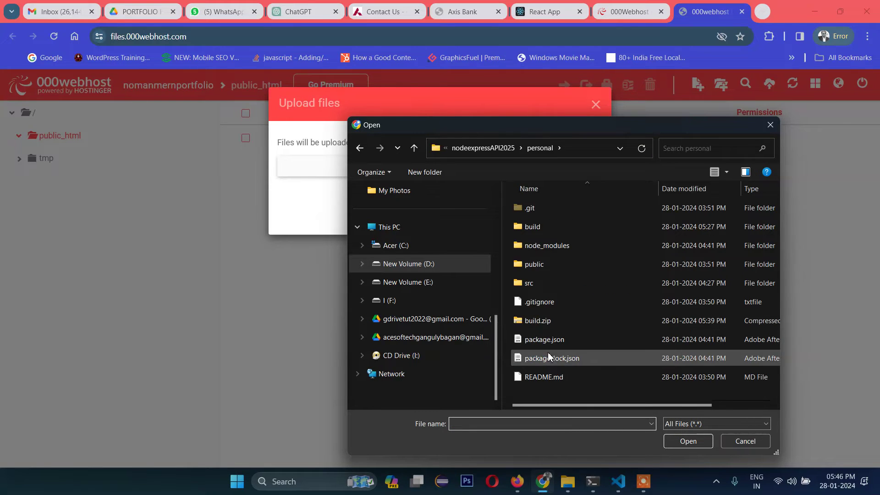
left_click(521, 228)
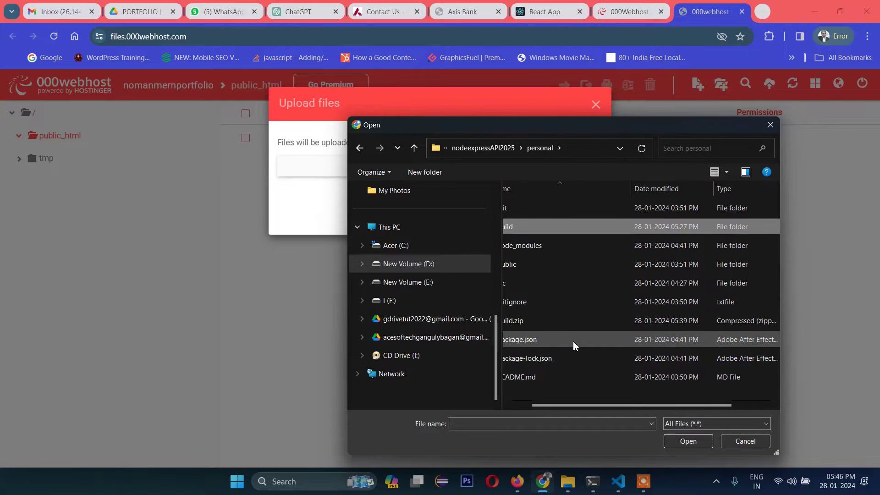
left_click(527, 323)
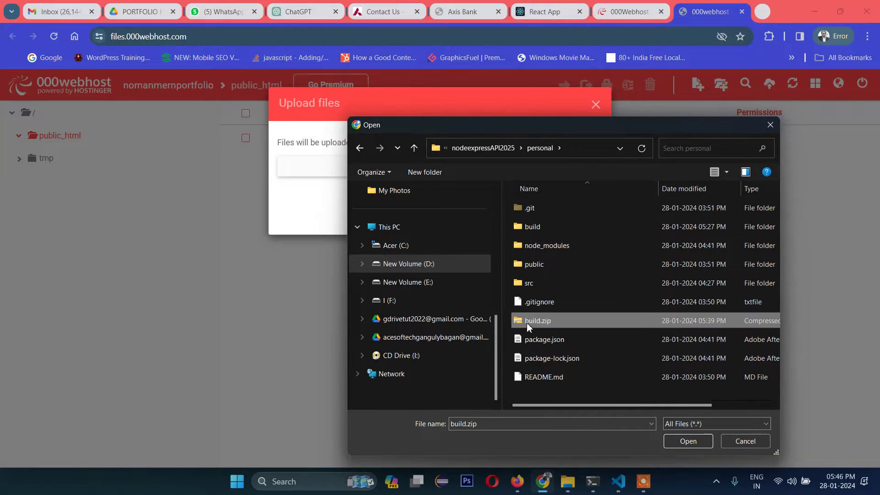
left_click(679, 446)
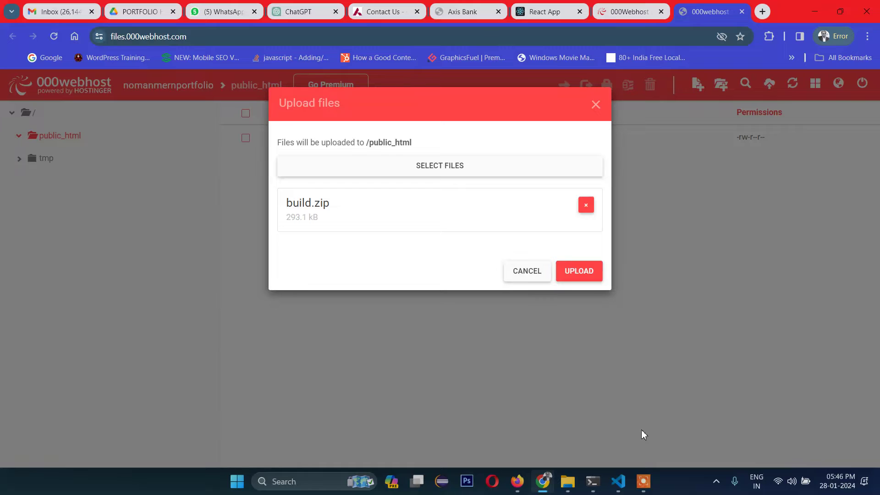
Upload build.zip to public_html and extract it into a build folder.
left_click(580, 274)
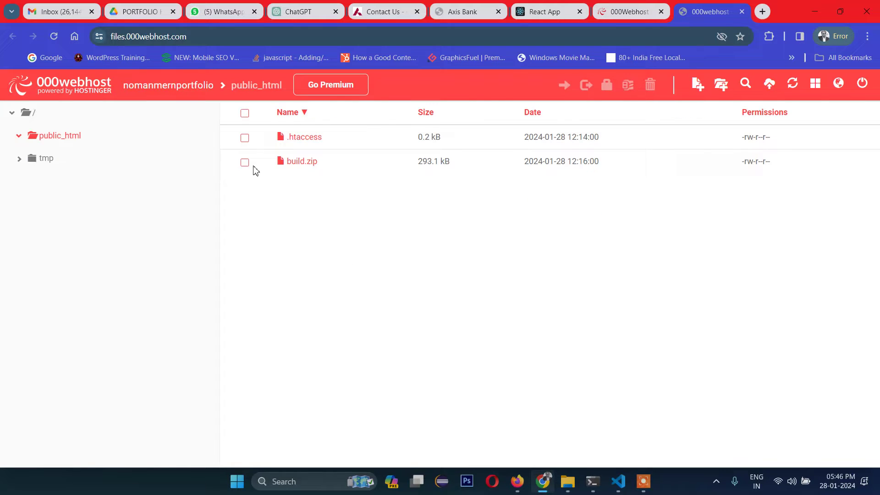
left_click(284, 167)
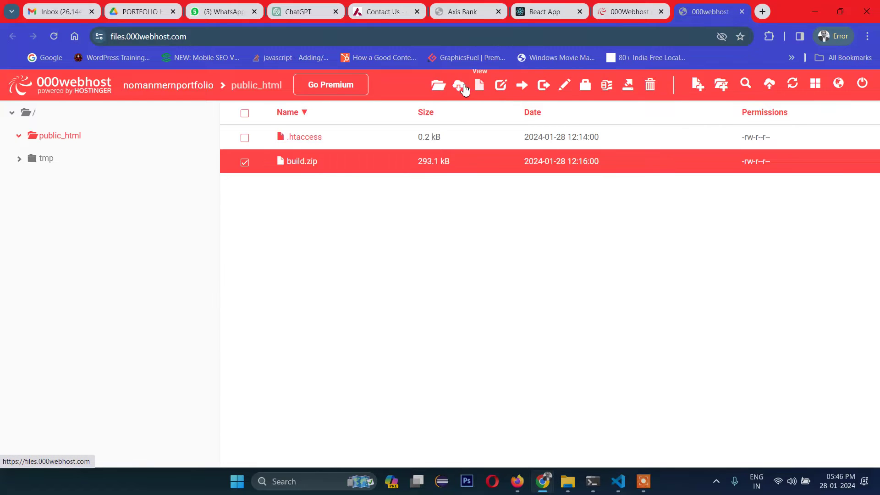
left_click(627, 85)
left_click(578, 215)
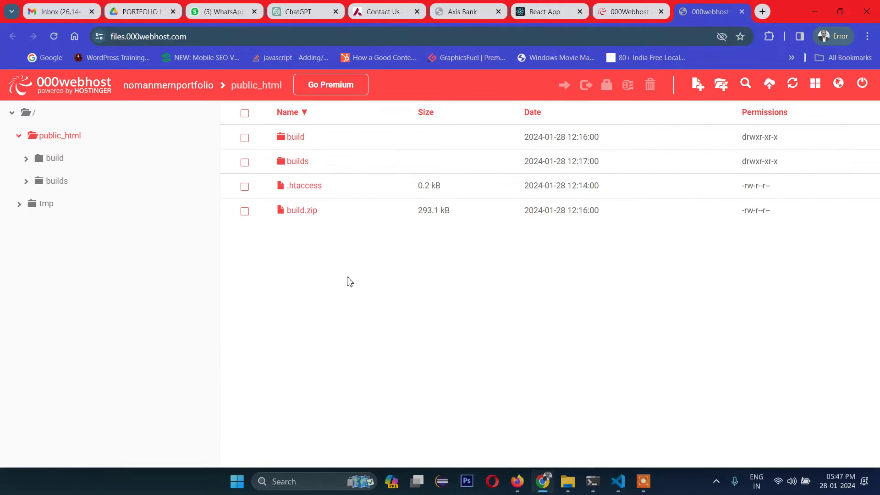
Inspect the contents of the extracted builds and build folders.
double_click(286, 164)
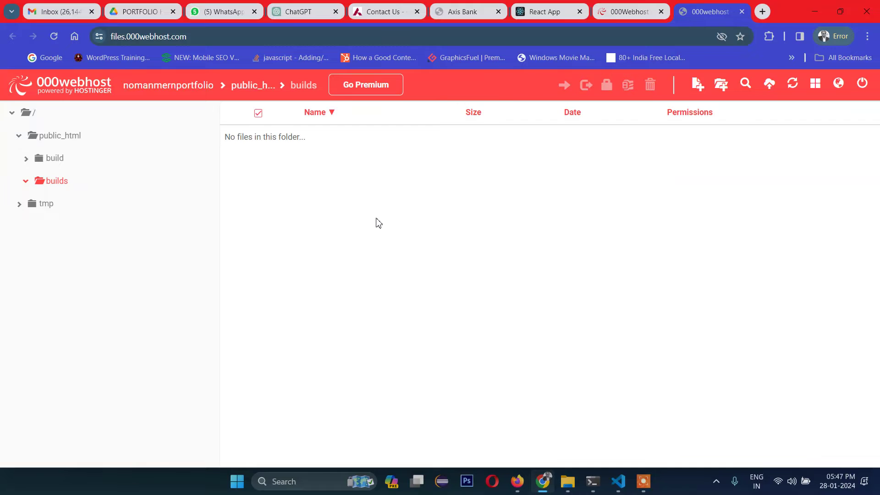
left_click_drag(229, 143, 317, 141)
left_click(320, 143)
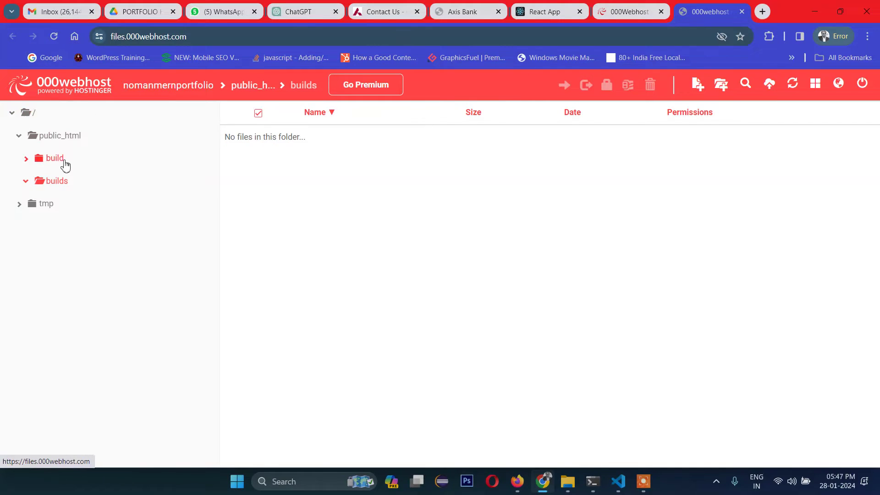
left_click(58, 137)
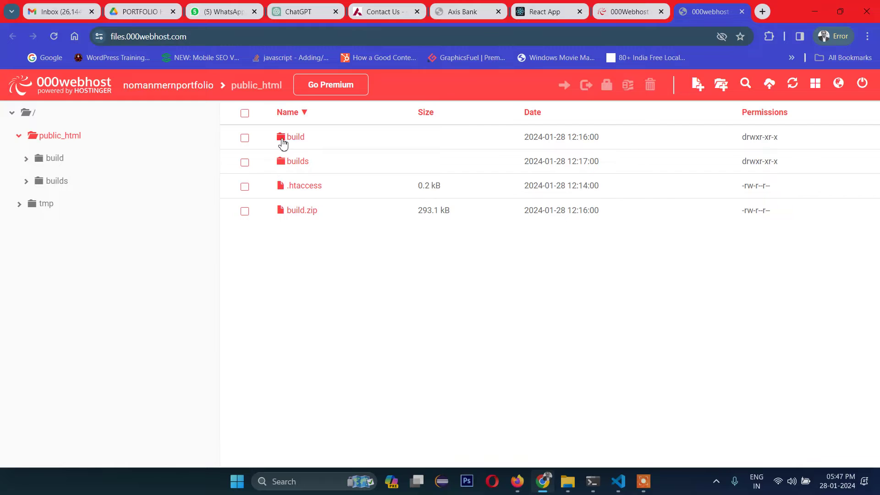
left_click(283, 143)
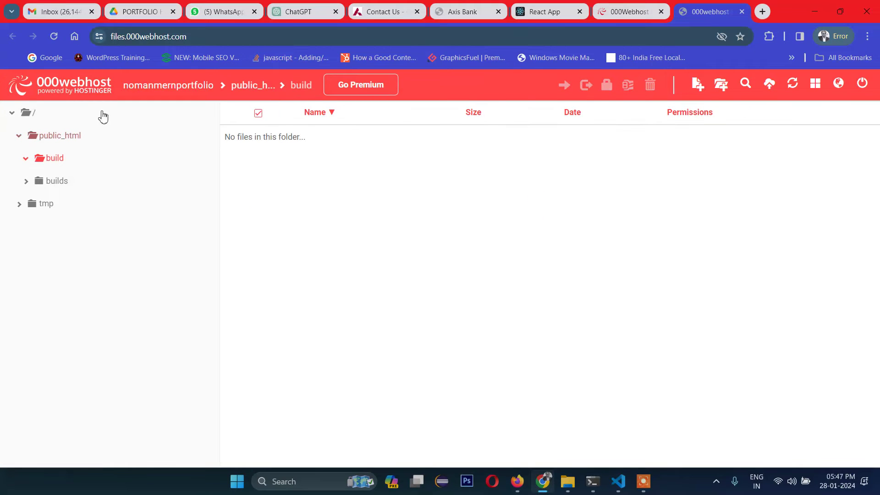
left_click(59, 137)
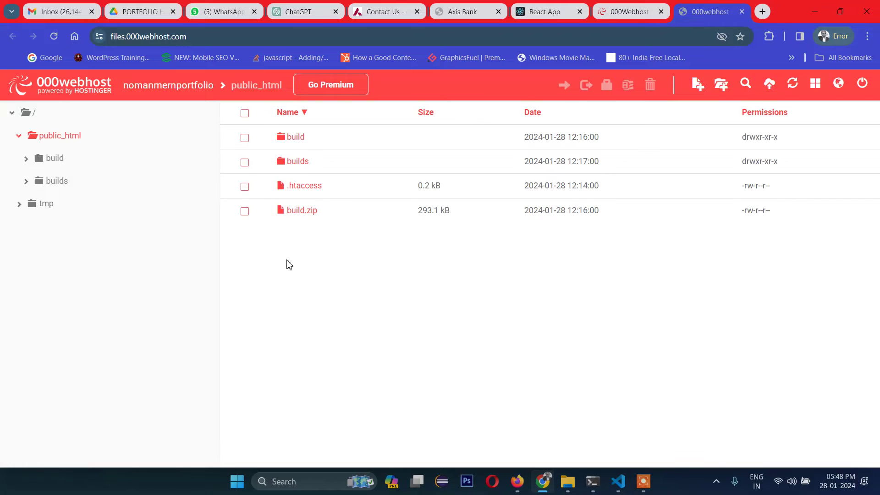
Delete both the build and builds folders from public_html.
left_click(245, 138)
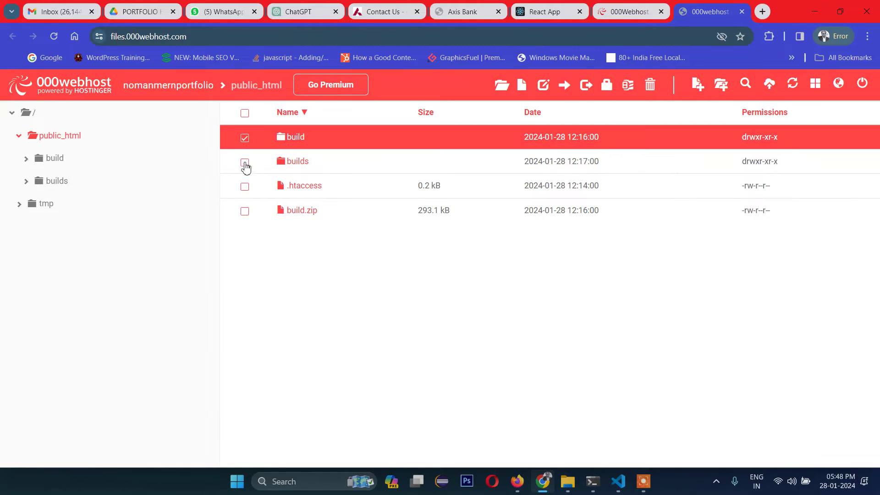
left_click(245, 164)
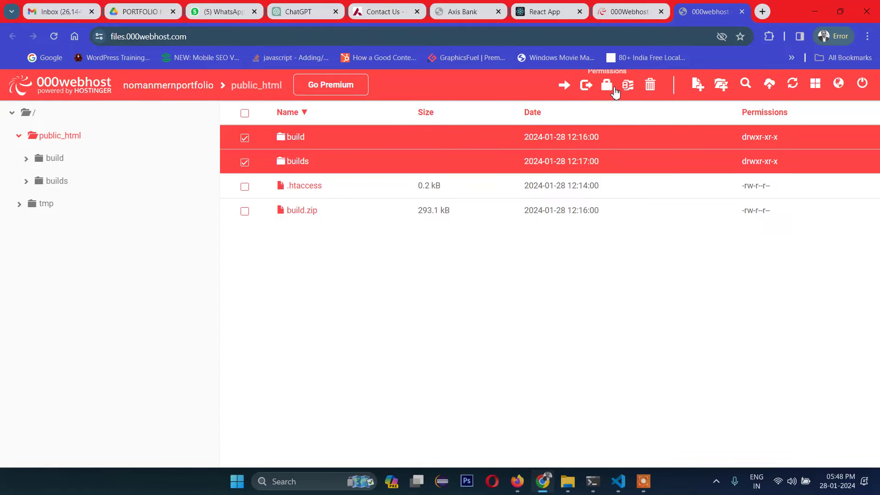
left_click(649, 85)
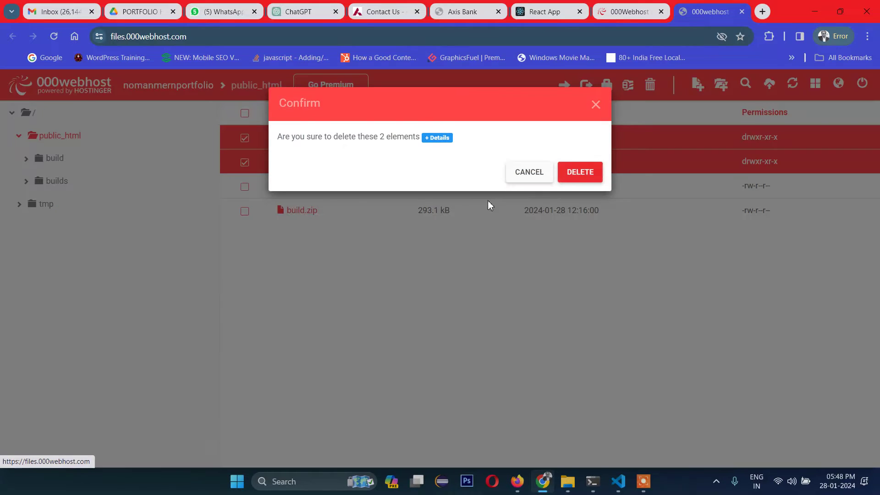
left_click(579, 173)
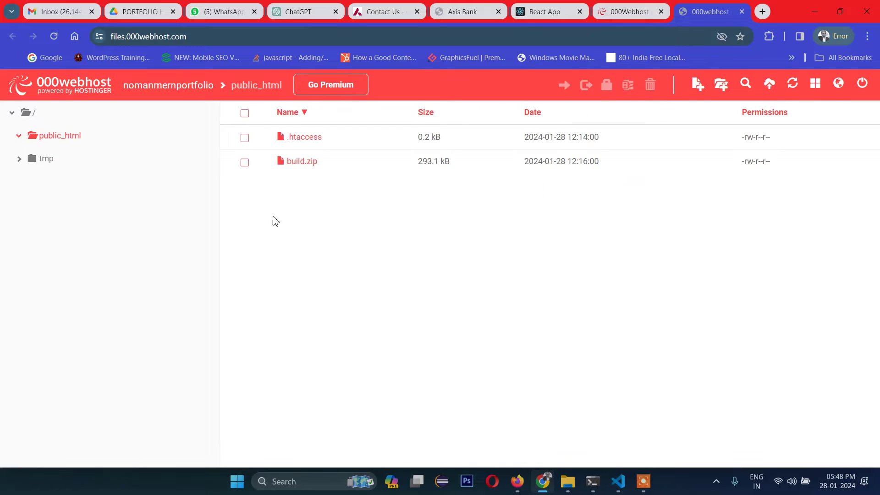
Try extracting build.zip from its context menu, then dismiss the failed extraction.
left_click(288, 168)
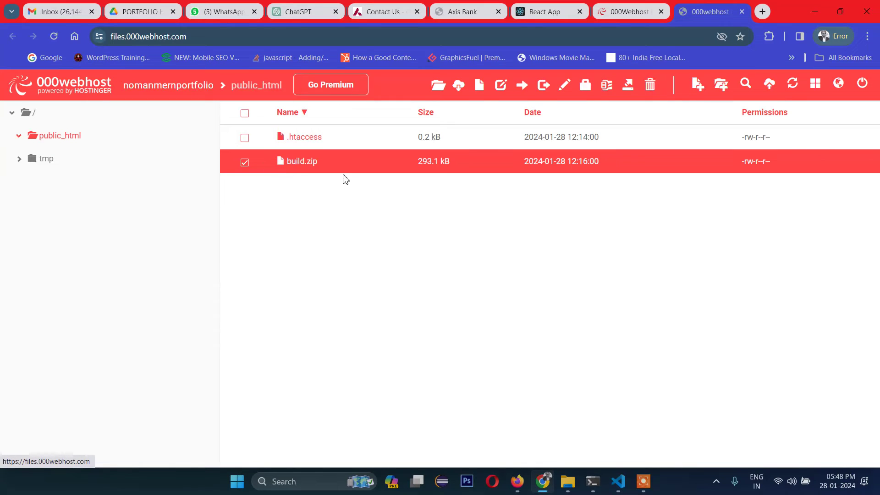
right_click(289, 166)
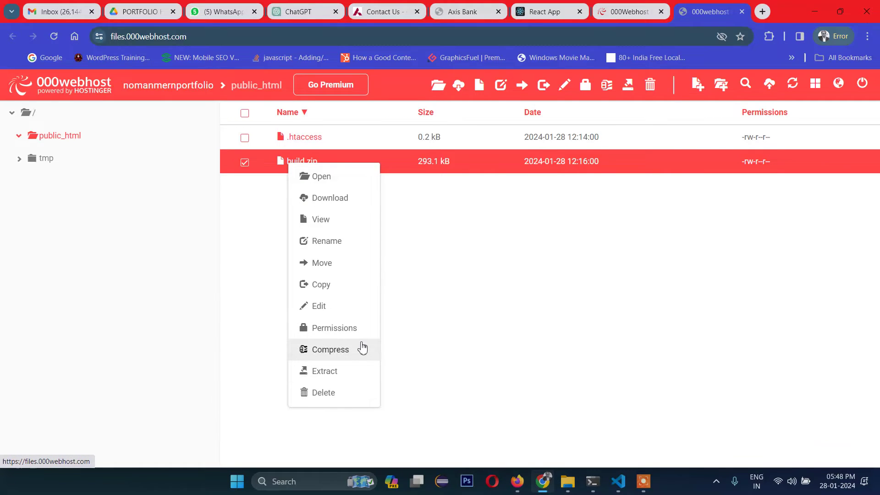
left_click(349, 373)
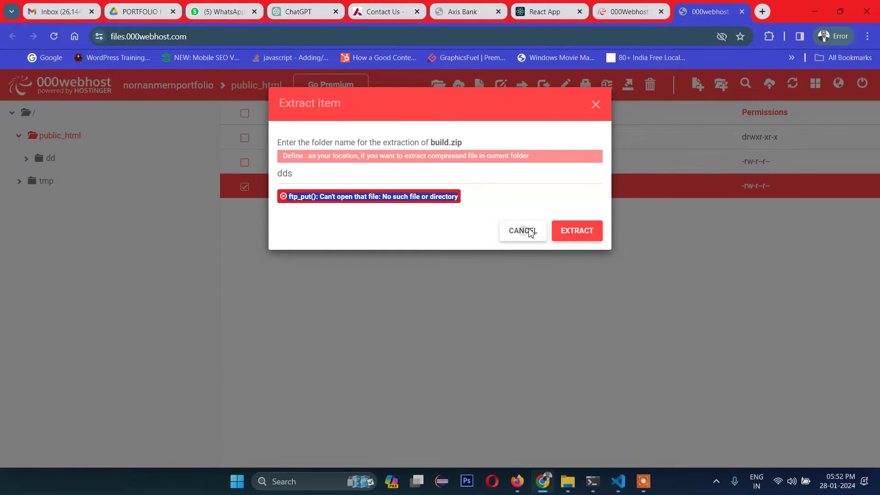
left_click(523, 229)
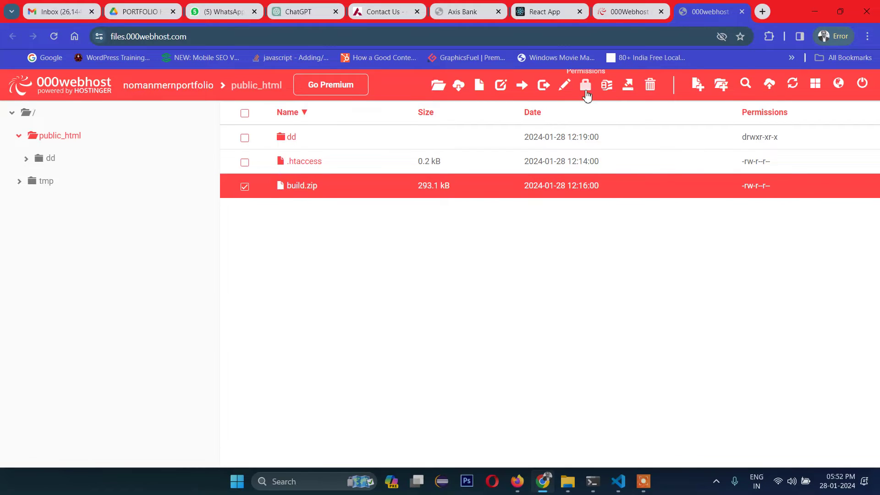
Delete build.zip, then the dd and dds folders, from public_html.
left_click(650, 87)
left_click(582, 172)
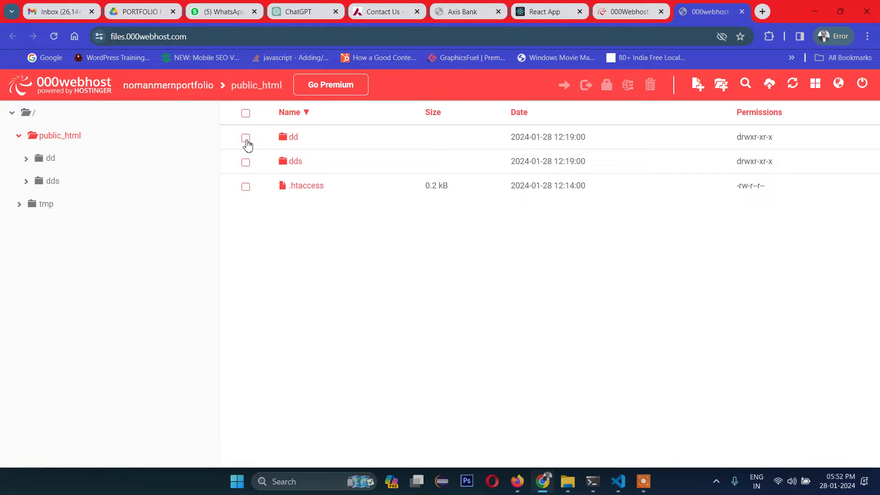
left_click(246, 138)
left_click(246, 162)
left_click(650, 84)
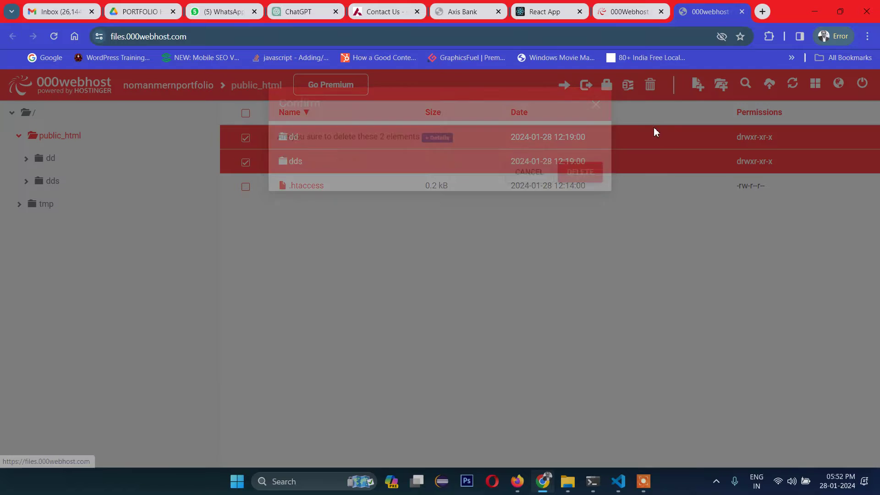
left_click(582, 172)
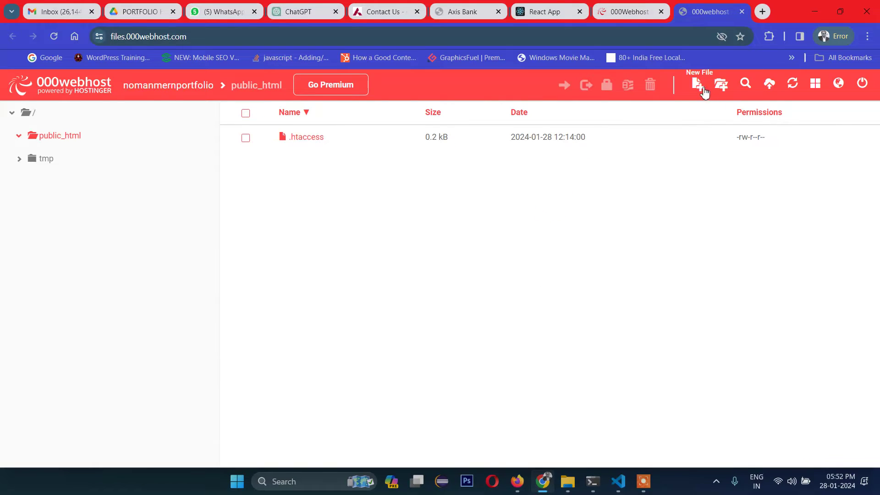
Upload every file inside the local build folder, including index.html and manifest.json, to public_html.
left_click(771, 88)
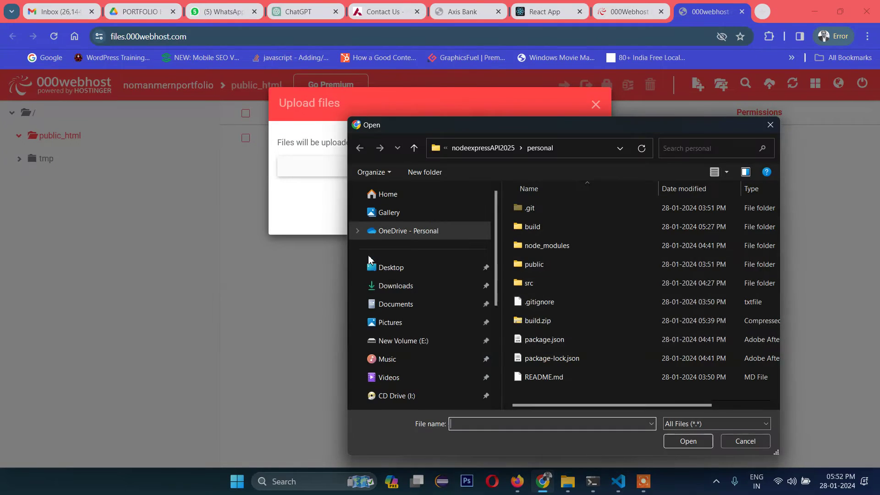
left_click(520, 230)
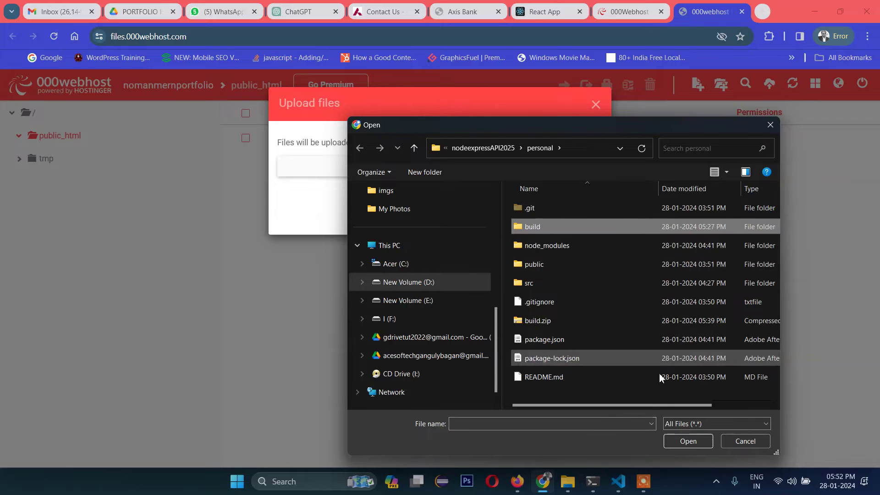
left_click(682, 444)
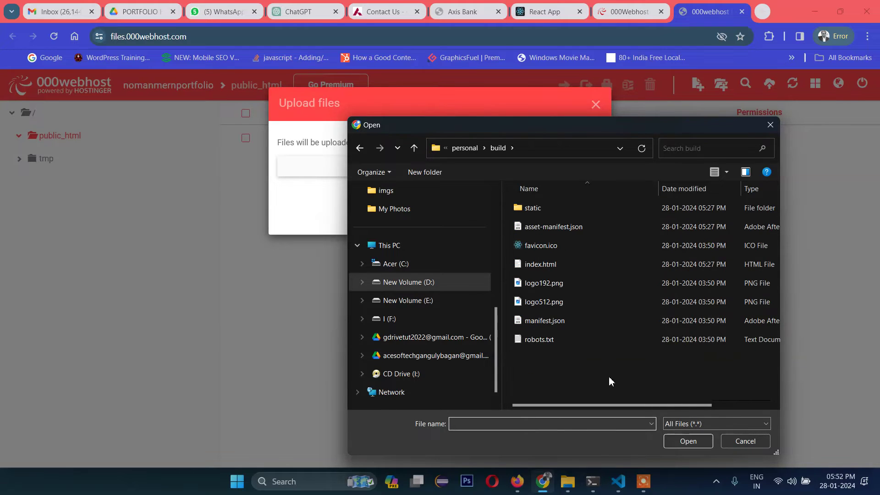
left_click_drag(608, 376, 522, 202)
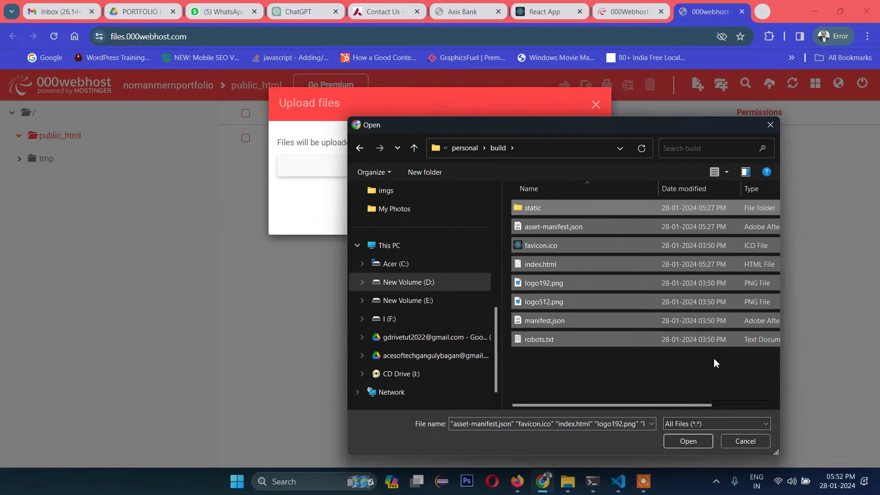
left_click(687, 441)
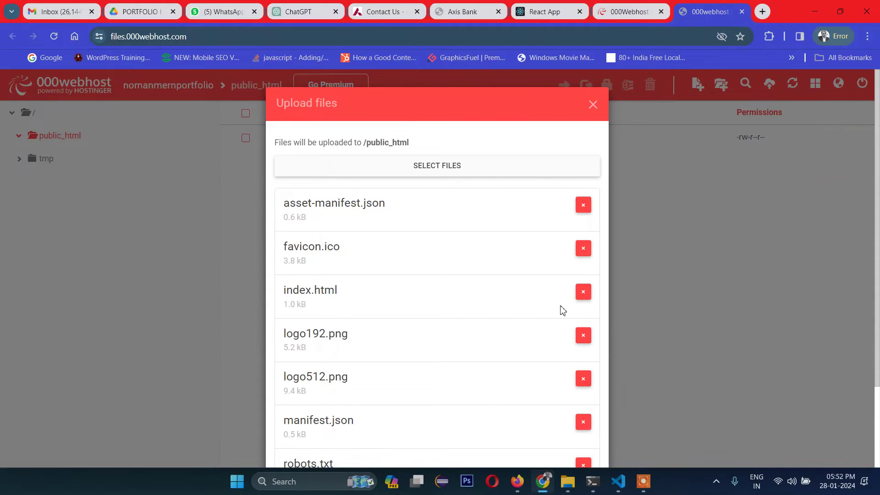
scroll(562, 310, "down", 2)
left_click(579, 428)
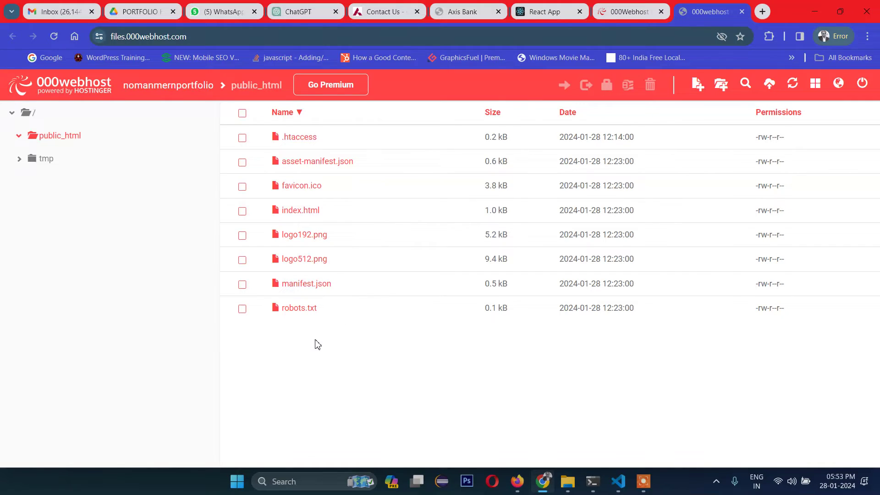
Look inside the local build/static folder to see its css, js and media subfolders.
left_click(567, 481)
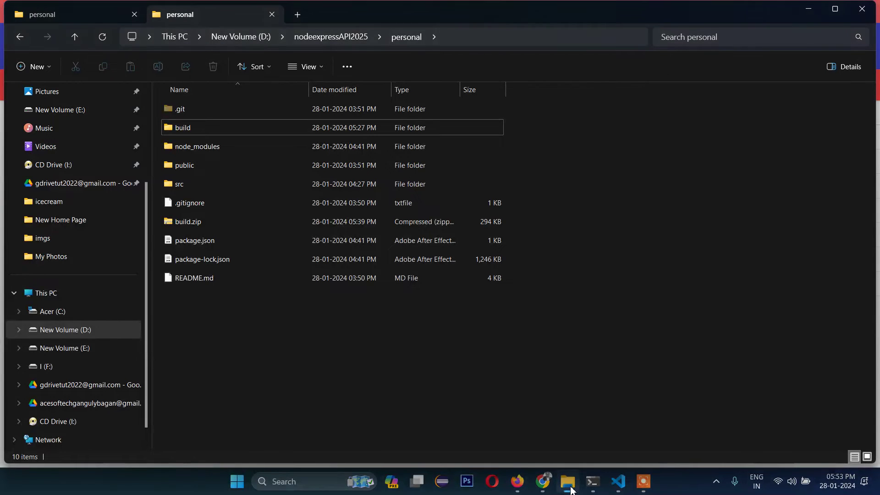
double_click(172, 127)
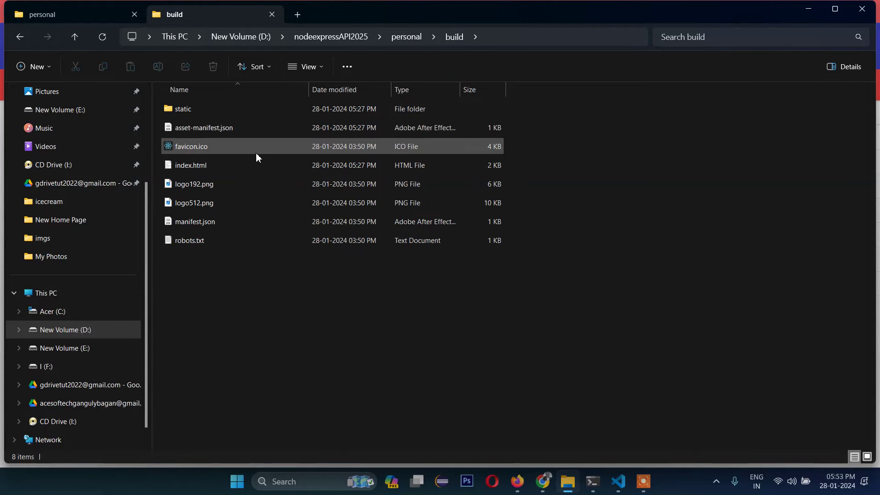
left_click(173, 111)
double_click(173, 111)
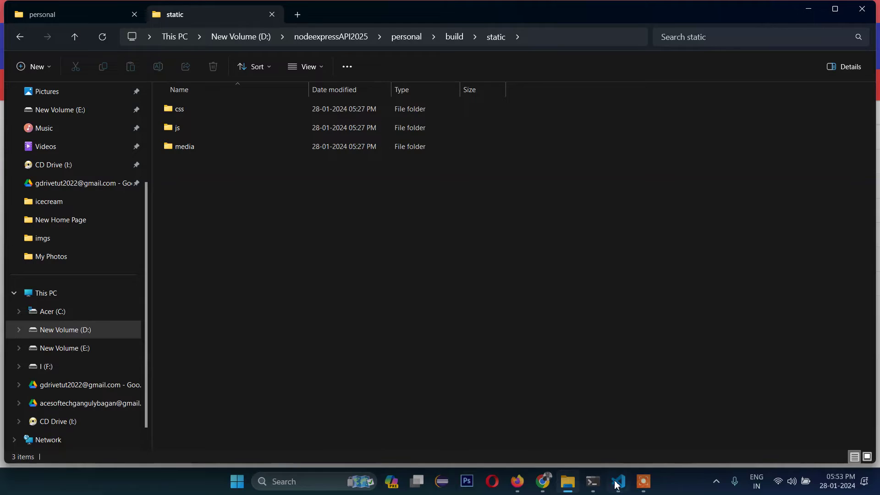
left_click(543, 481)
Create a static folder in public_html and open it.
right_click(305, 353)
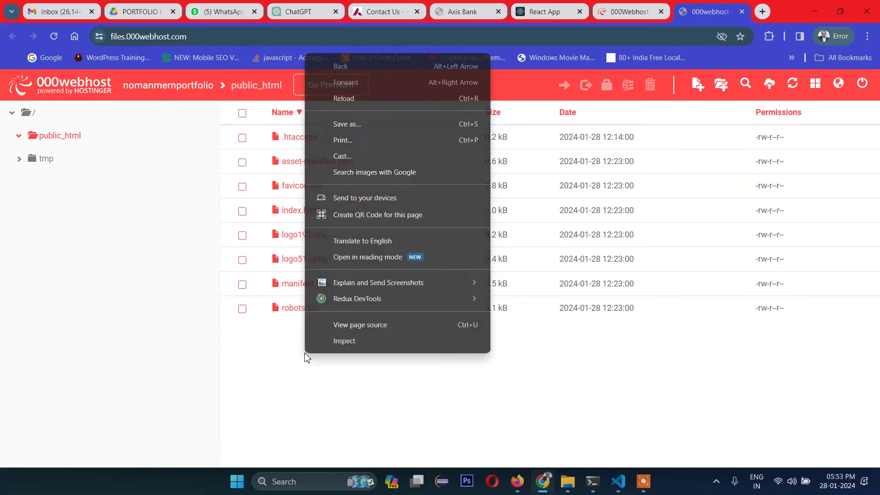
left_click(655, 406)
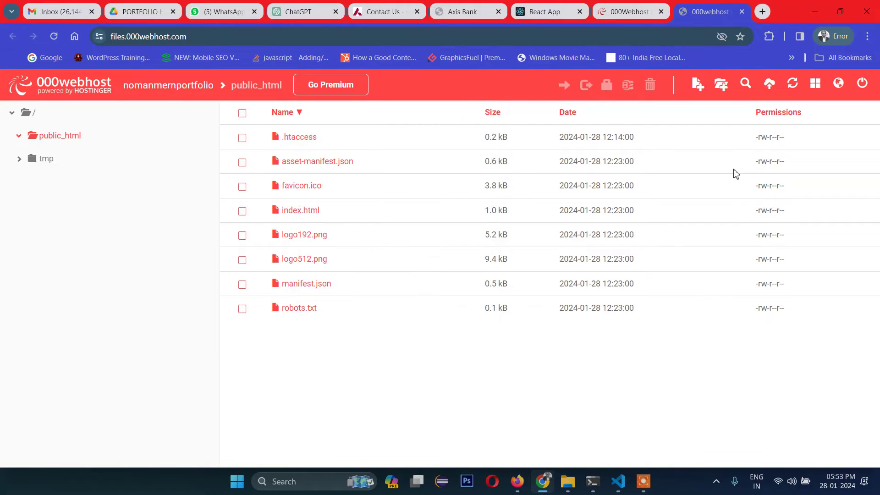
left_click(722, 85)
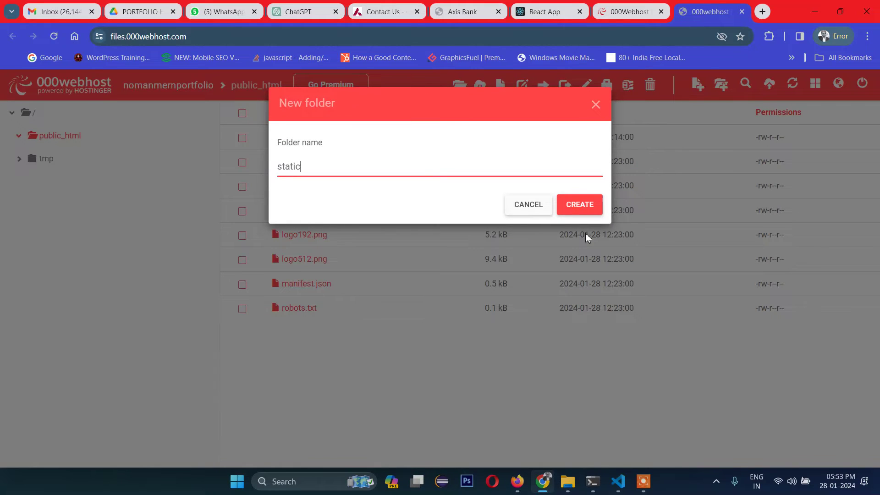
left_click(578, 211)
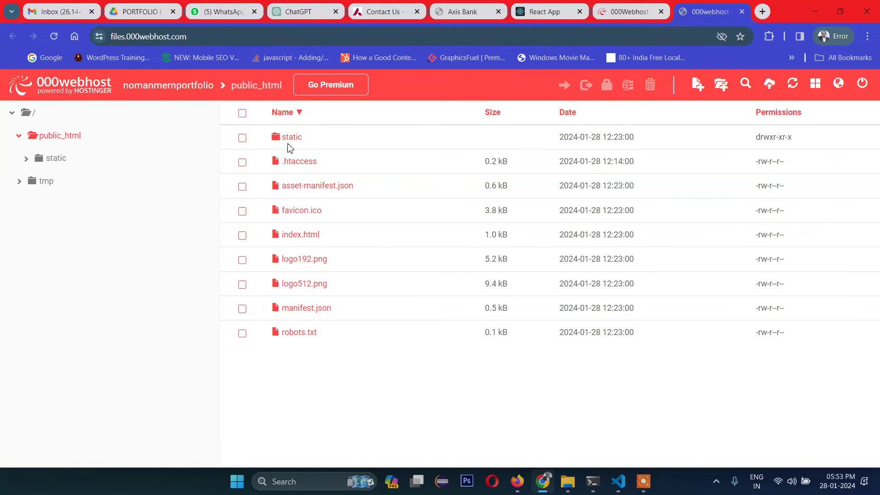
left_click(286, 140)
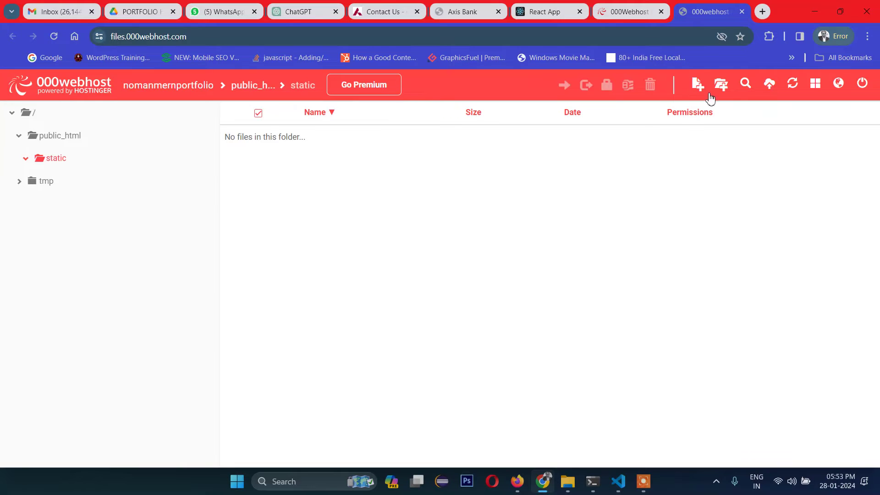
Create a css folder inside static.
left_click(720, 84)
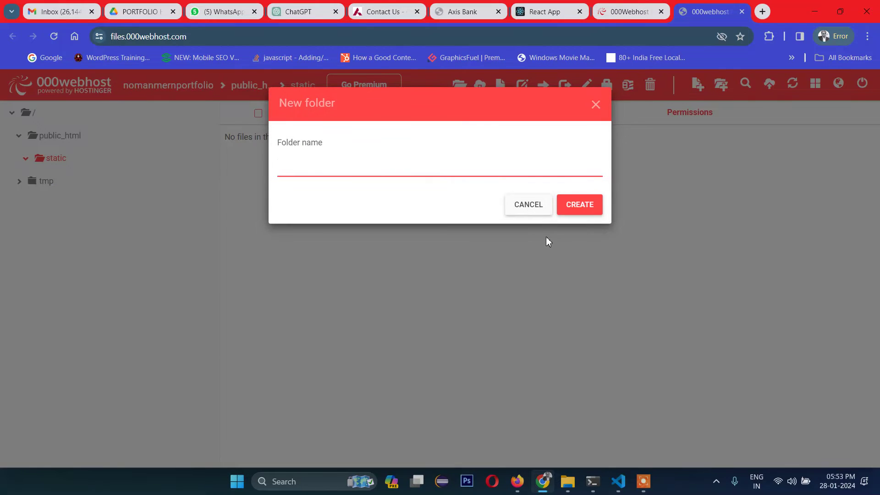
type("css")
left_click(581, 206)
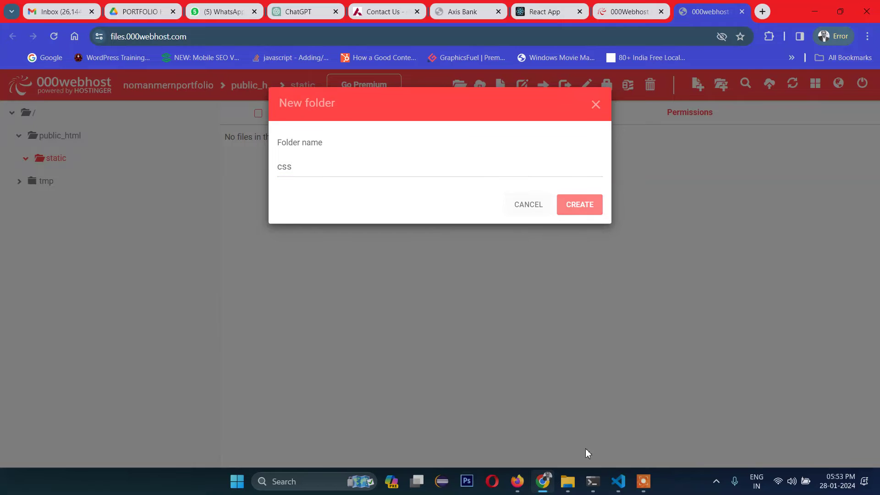
Return to Chrome and start logging back in to the File Manager.
left_click(543, 481)
left_click(543, 482)
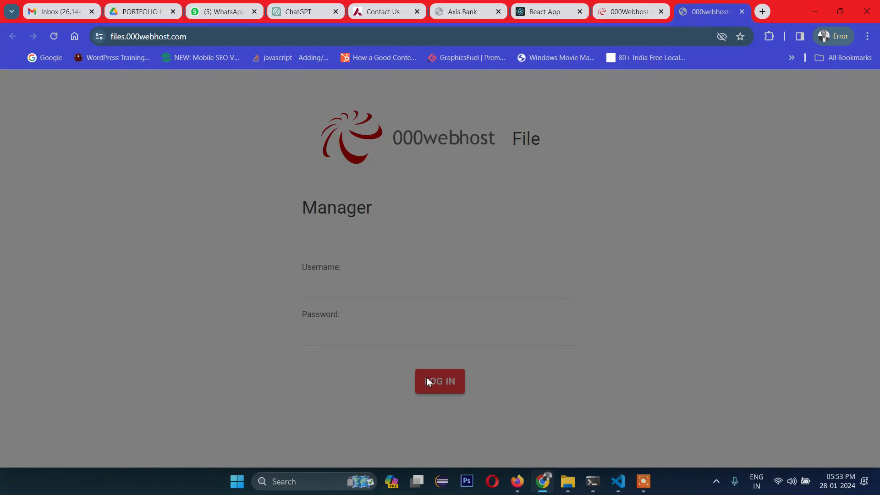
left_click(435, 385)
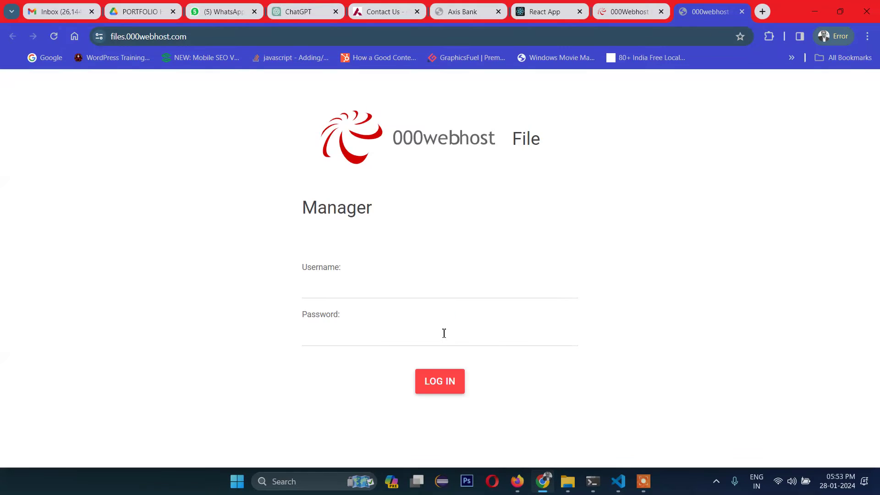
left_click(361, 287)
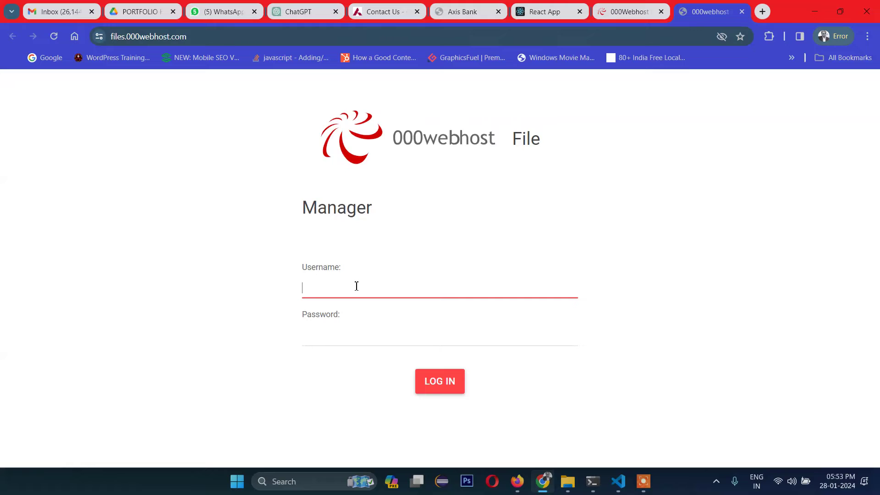
Reopen the File Manager from the control panel, close the duplicate login tab, and enter public_html.
left_click(639, 12)
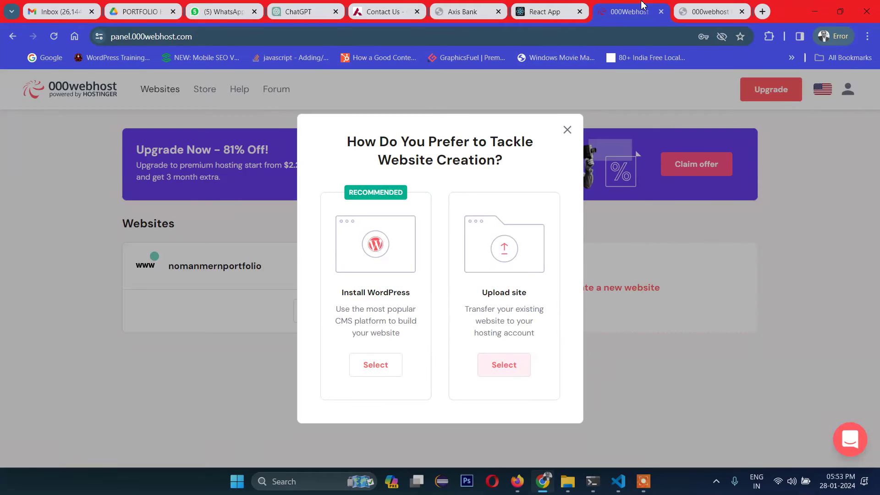
left_click(503, 366)
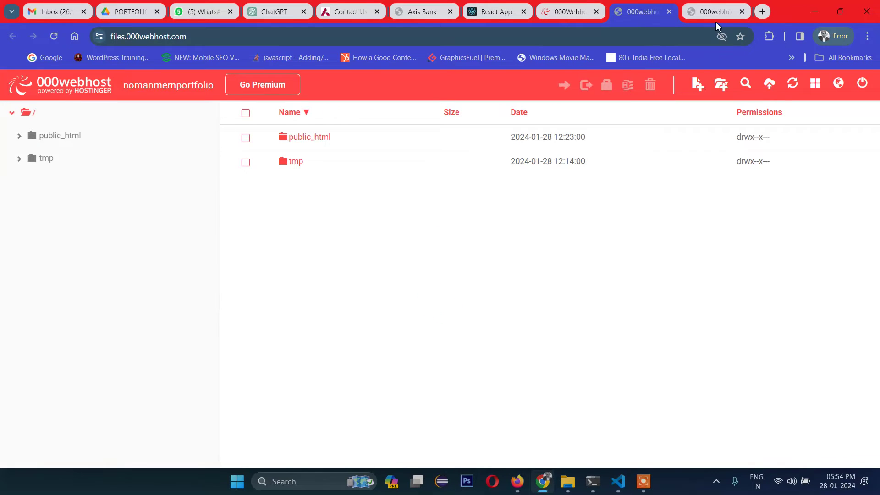
left_click(715, 12)
left_click(742, 11)
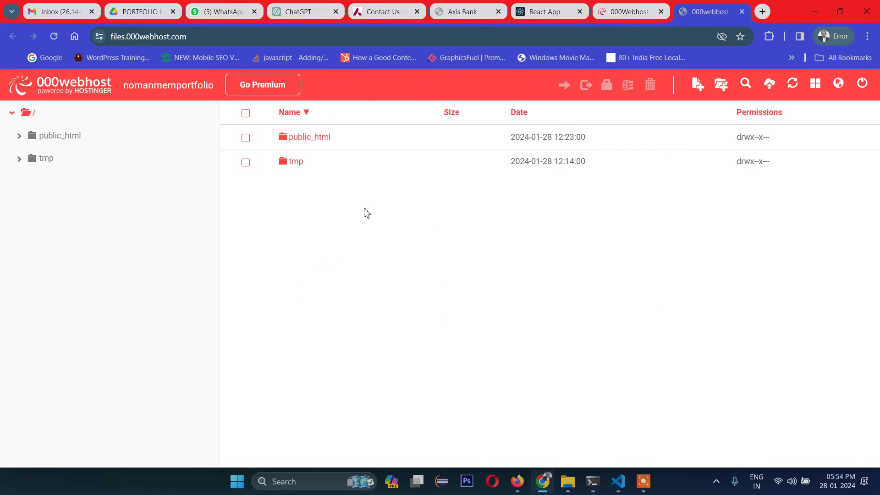
left_click(304, 138)
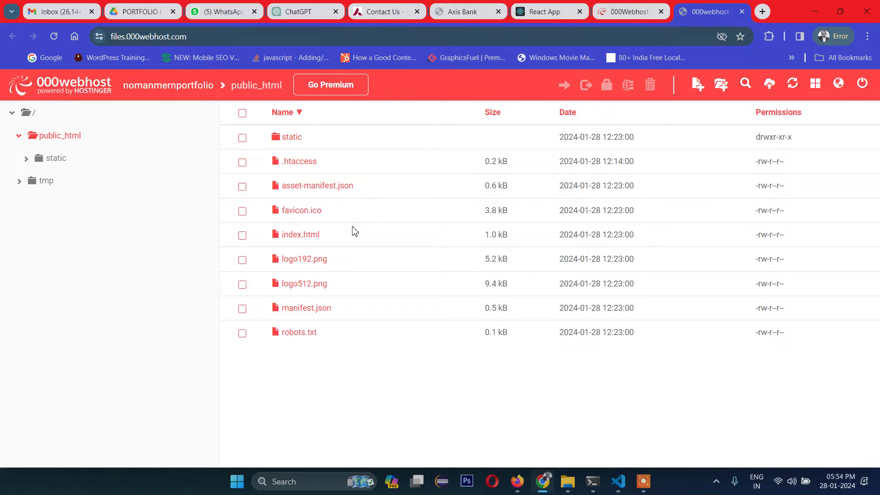
Inside static, create the css, js and media folders, then open css.
left_click(291, 138)
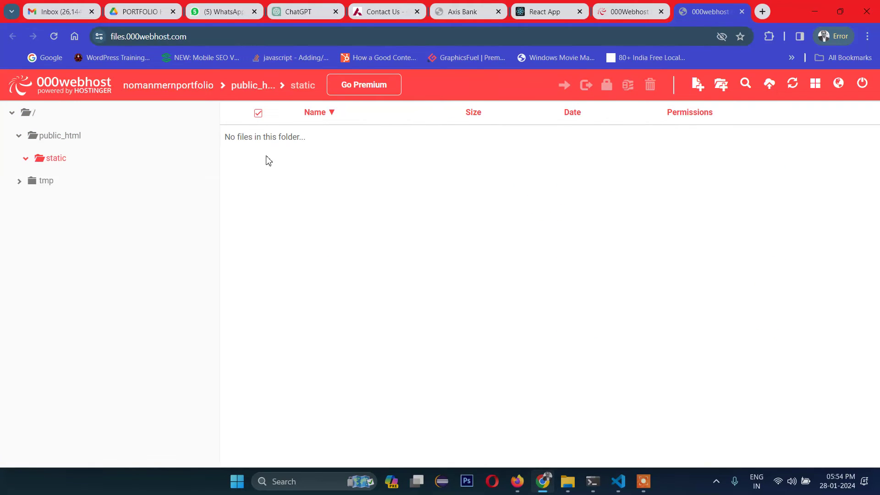
left_click(721, 86)
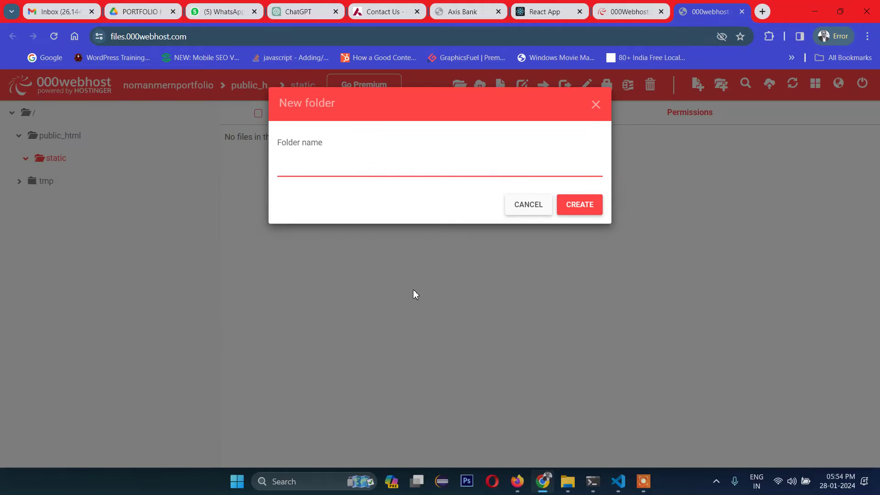
left_click(578, 204)
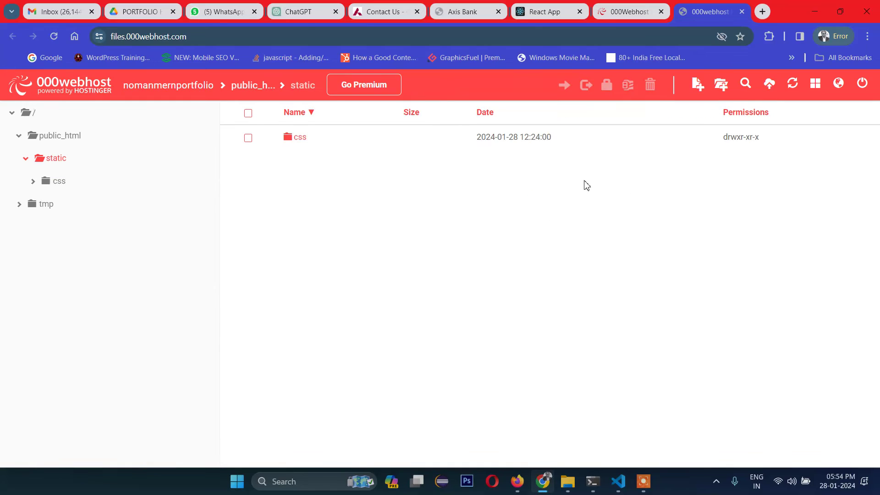
left_click(725, 91)
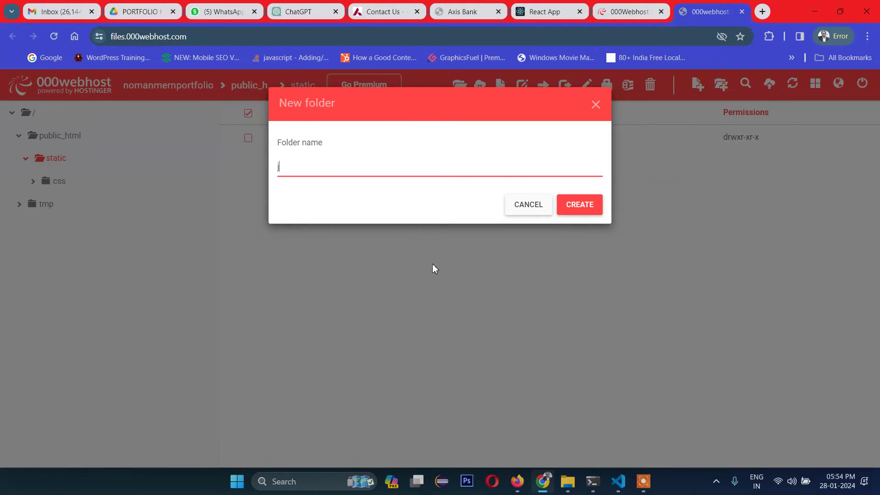
left_click(579, 205)
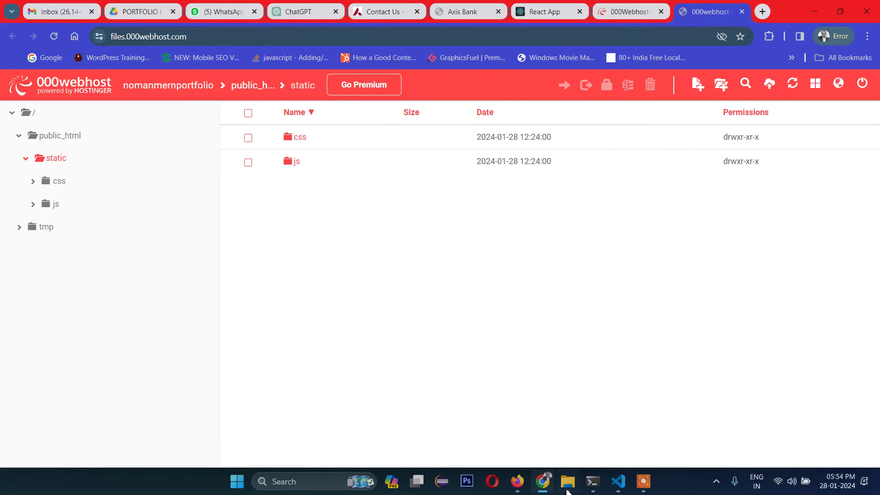
left_click(568, 482)
left_click(568, 490)
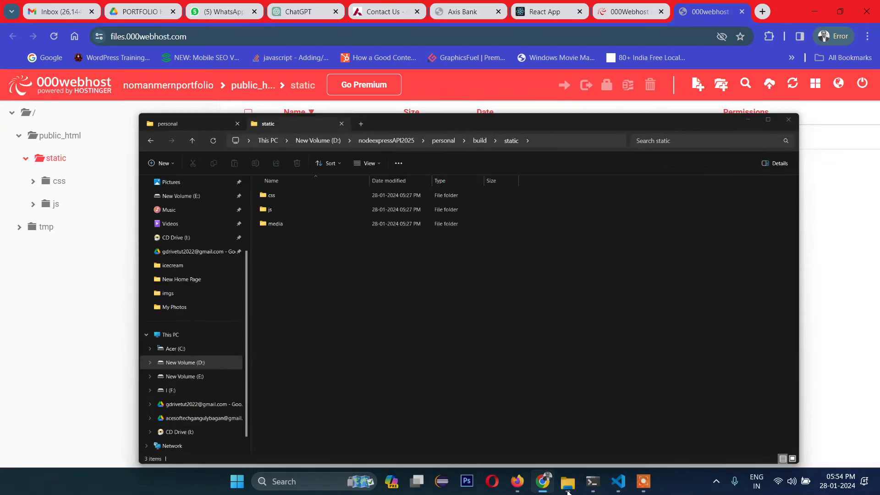
left_click(721, 86)
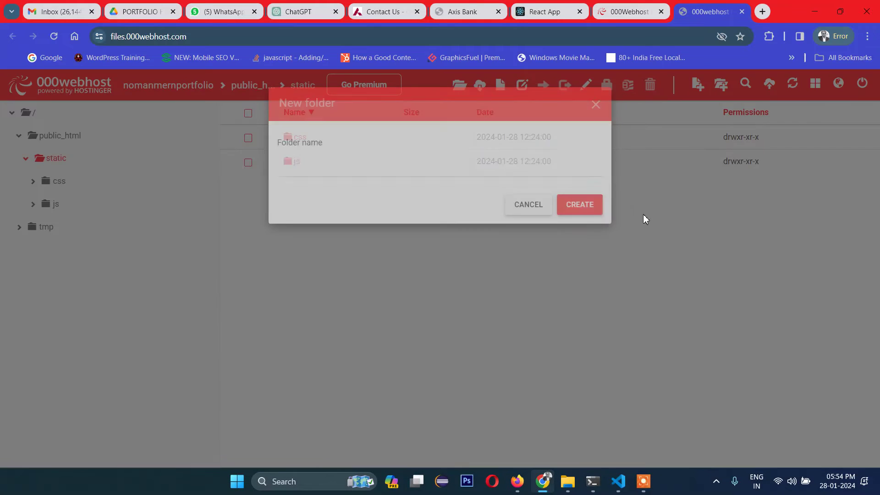
type("media")
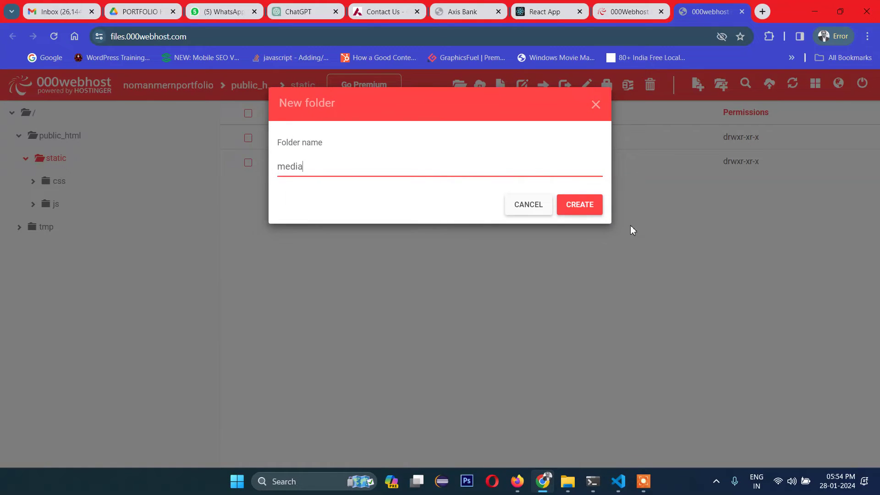
key("Return")
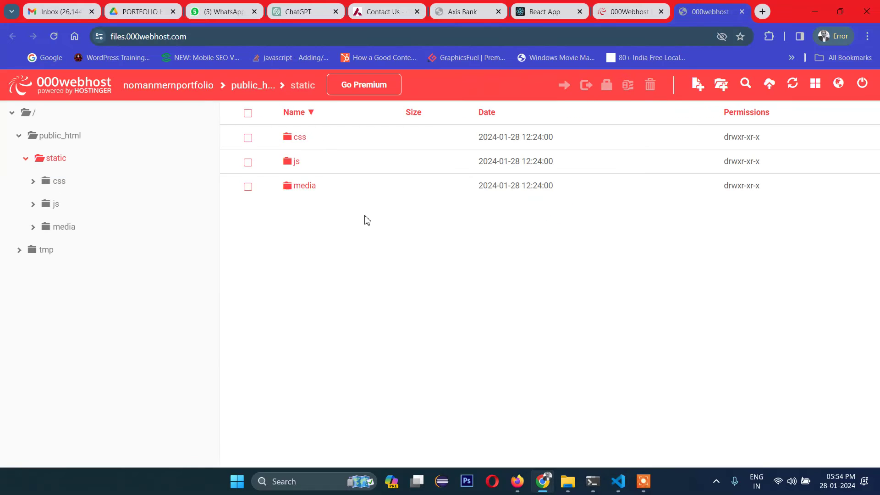
left_click(292, 143)
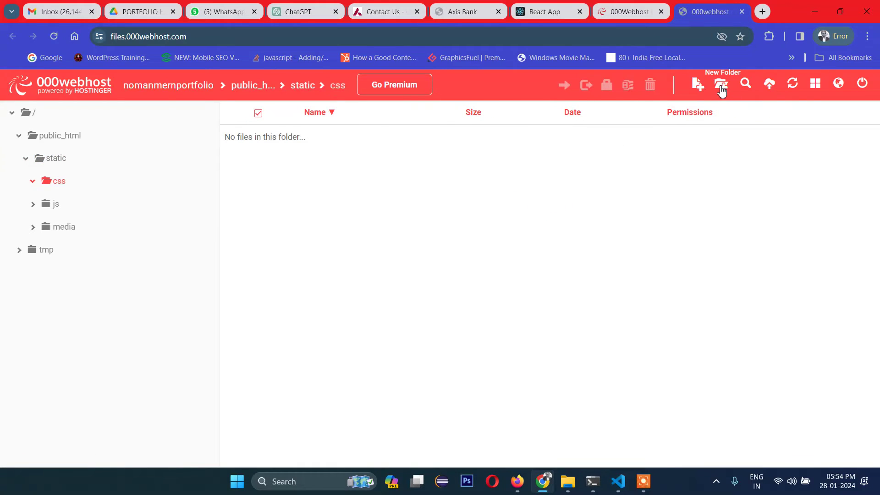
Upload main.4af9c369.css and main.4af9c369.css.map from build/static/css into static/css.
left_click(770, 83)
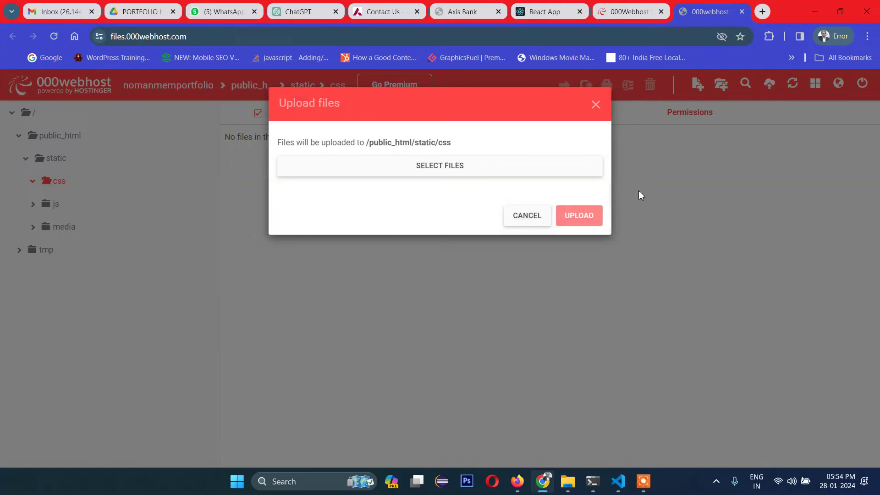
left_click(464, 176)
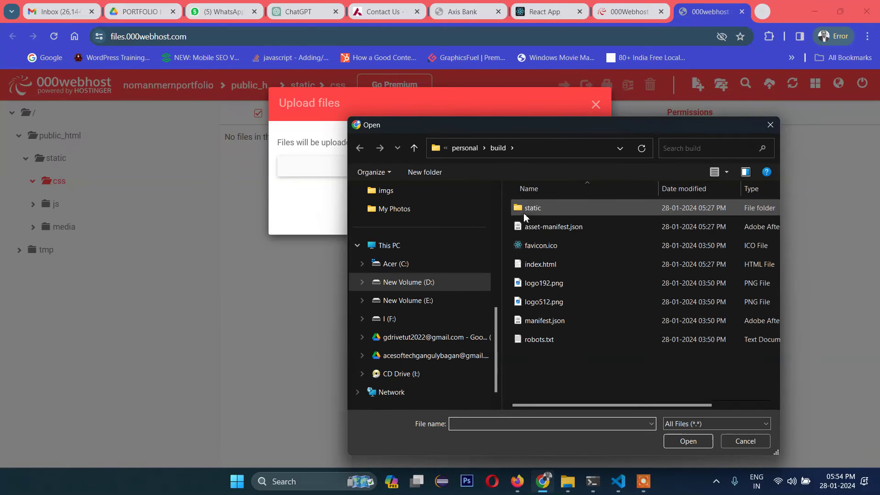
double_click(523, 211)
double_click(521, 211)
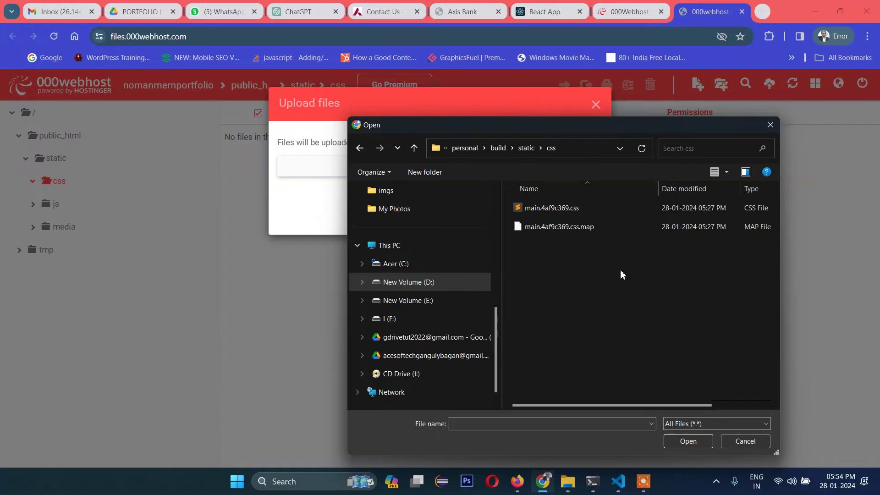
left_click_drag(622, 274, 530, 208)
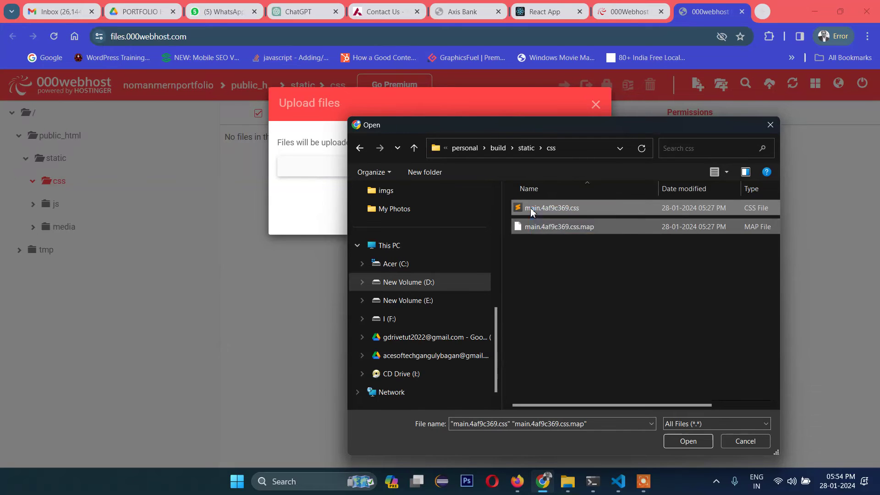
left_click(676, 437)
left_click(581, 334)
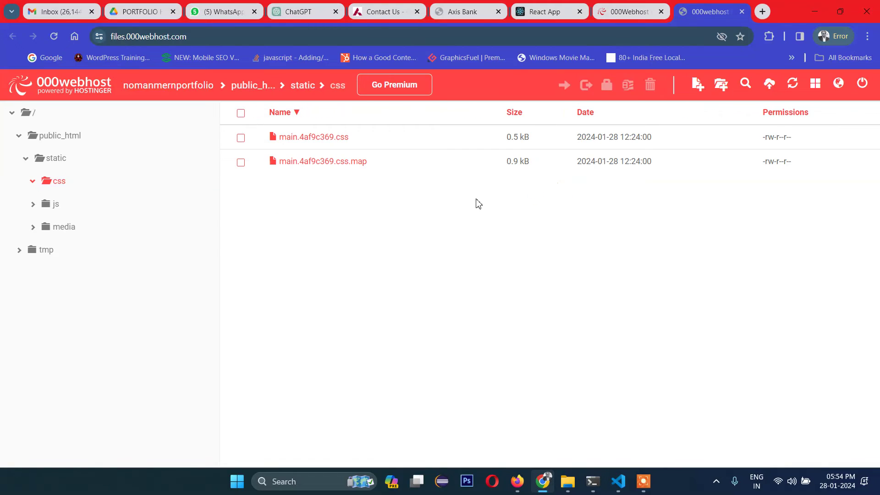
left_click(296, 86)
In static/js, select the five build/static/js files and start uploading them.
double_click(289, 166)
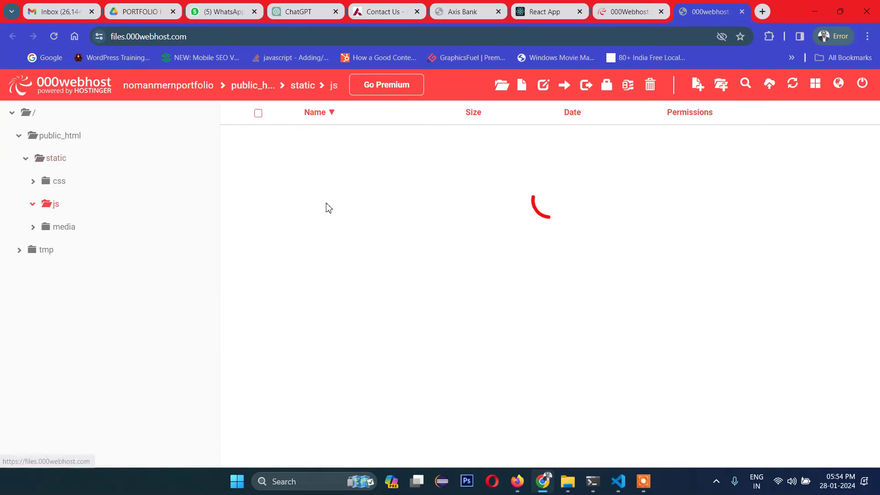
left_click(727, 92)
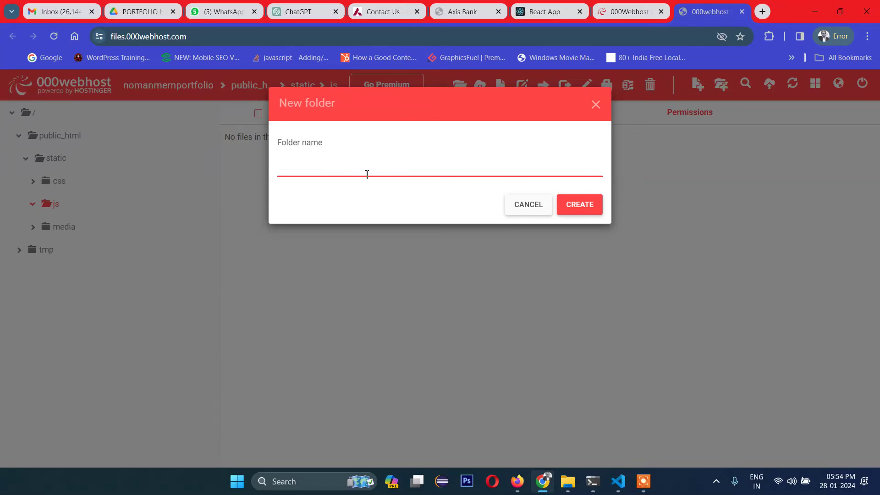
left_click(535, 211)
left_click(770, 87)
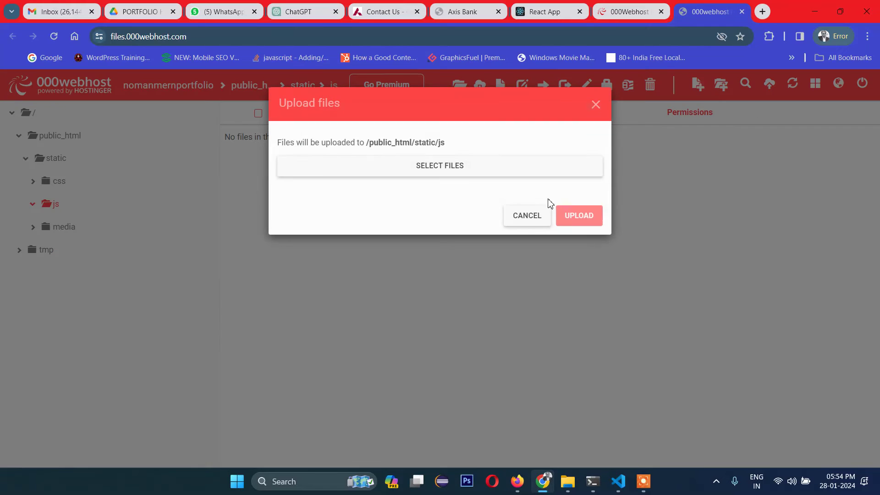
left_click(440, 176)
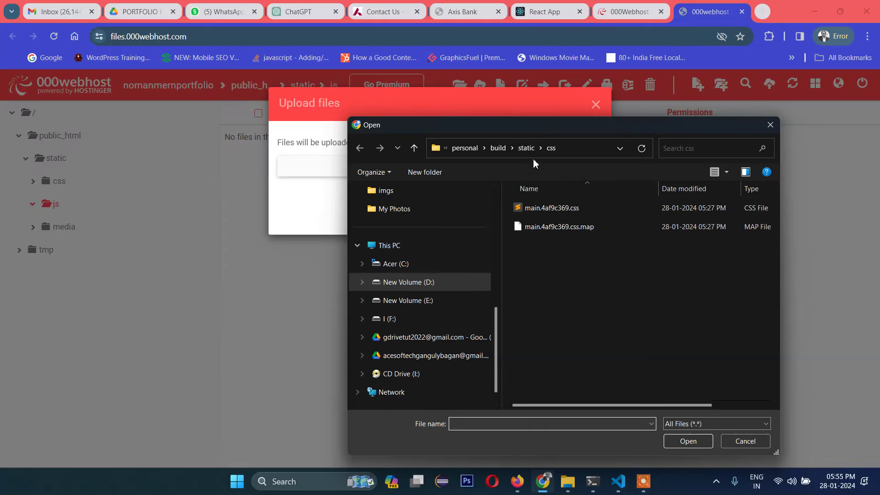
left_click(526, 148)
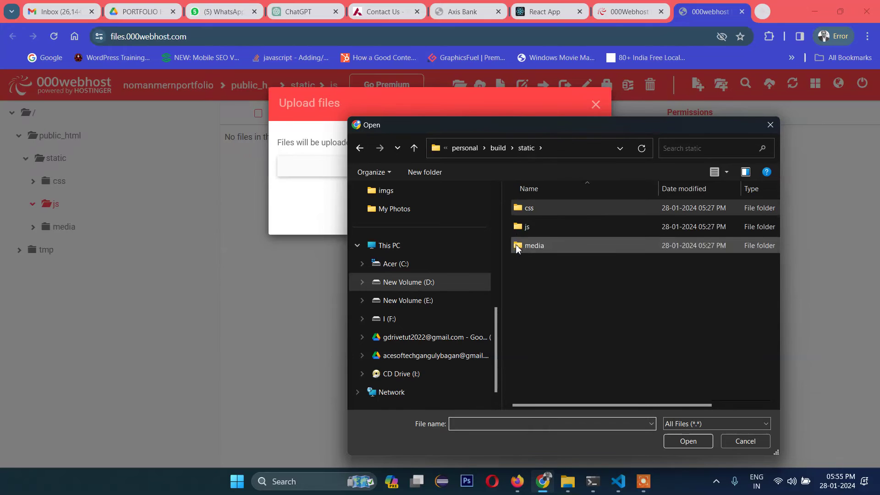
double_click(520, 229)
left_click_drag(604, 317, 522, 206)
key("Return")
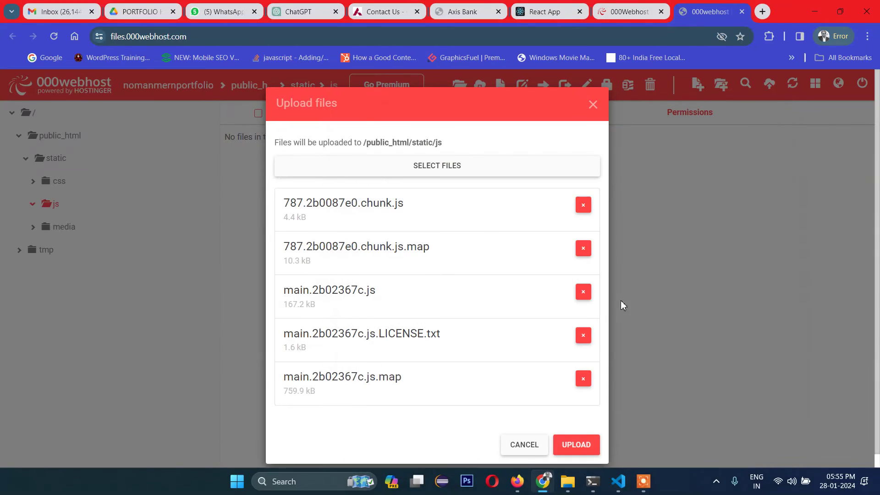
left_click(578, 433)
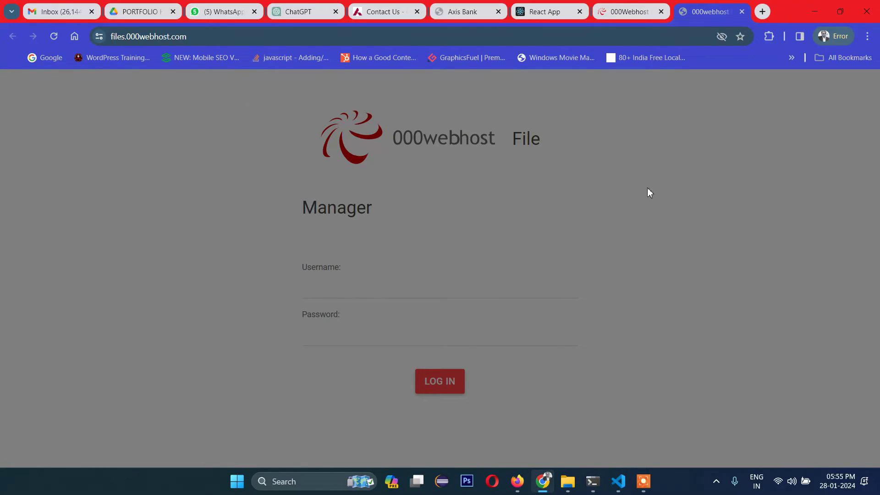
Reopen the File Manager and navigate to public_html/static/js.
left_click(742, 12)
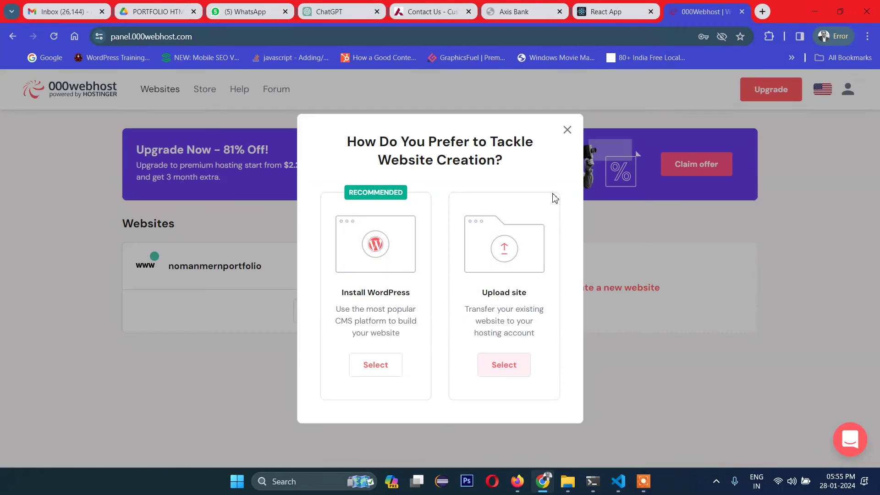
left_click(508, 373)
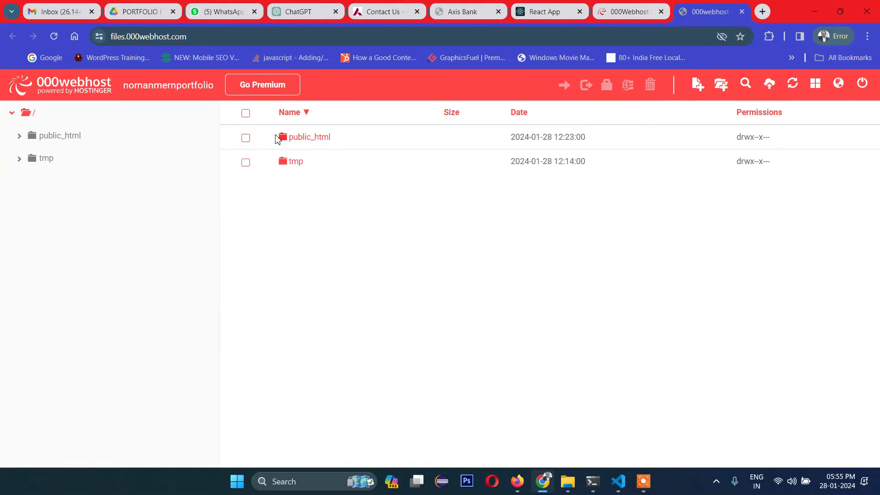
left_click(279, 141)
left_click(280, 138)
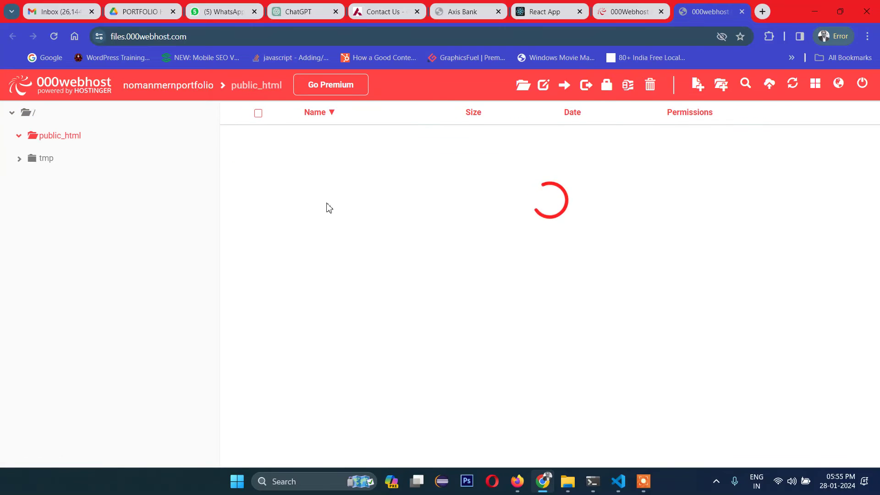
double_click(279, 146)
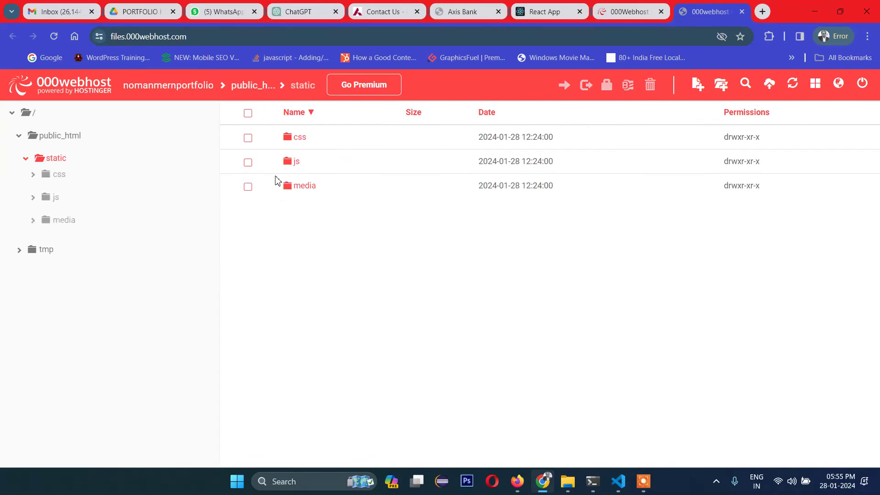
double_click(286, 166)
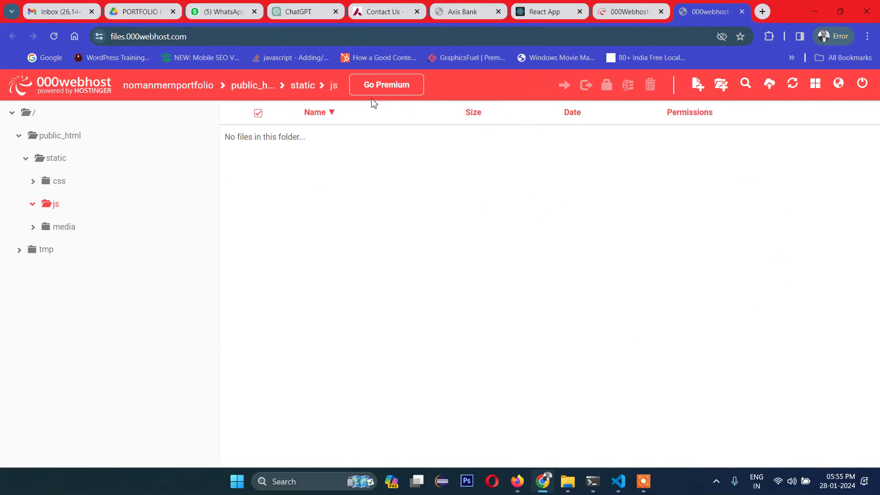
Upload the five js build files, including main.2b02367c.js, into static/js.
left_click(770, 85)
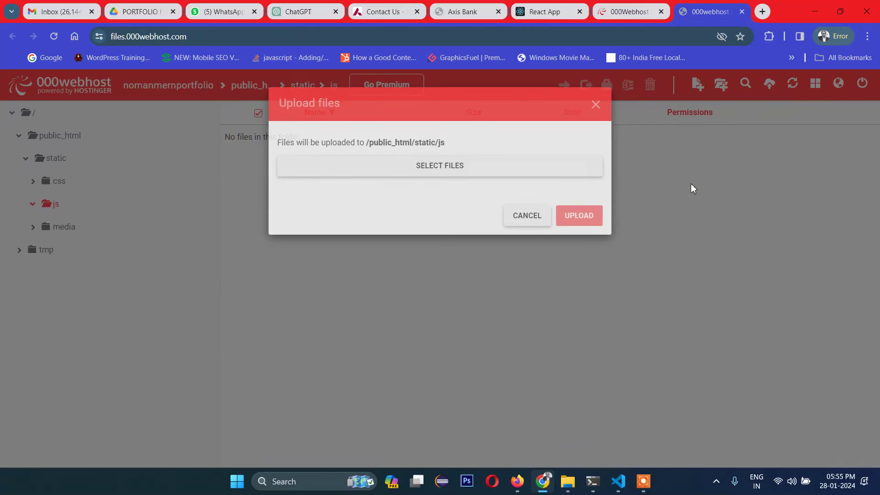
left_click(446, 178)
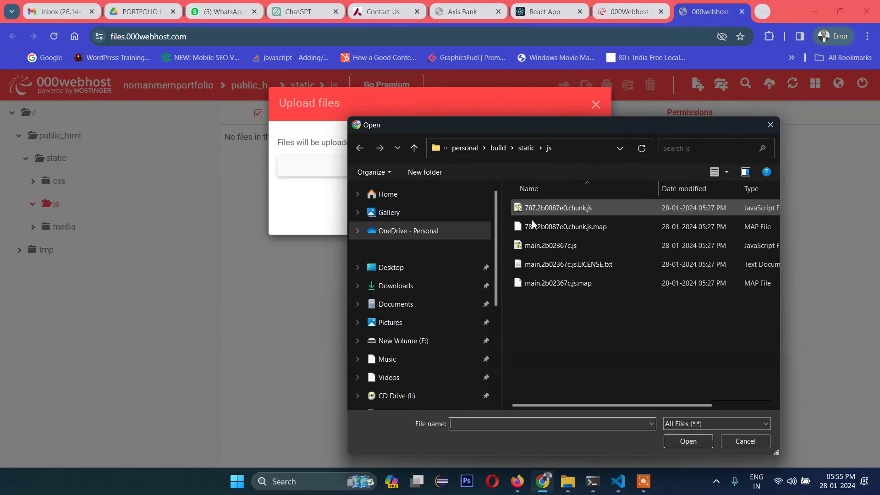
left_click_drag(636, 369, 525, 209)
left_click(688, 440)
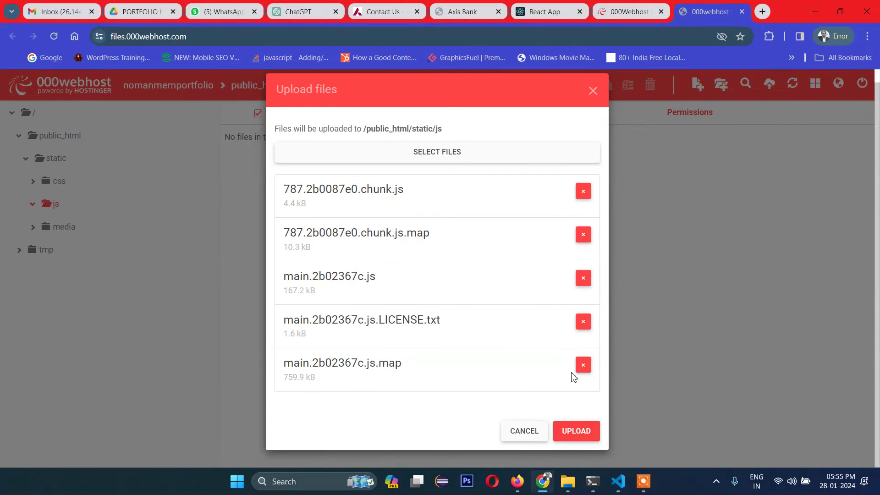
left_click(573, 434)
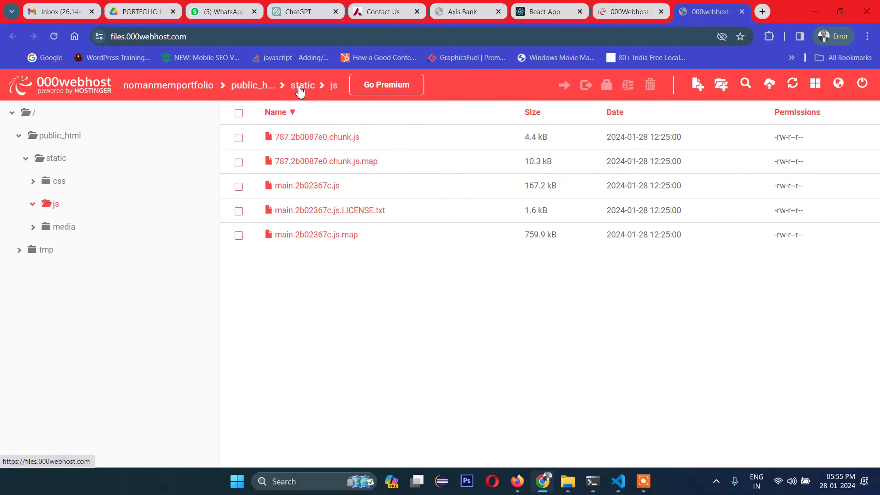
left_click(300, 85)
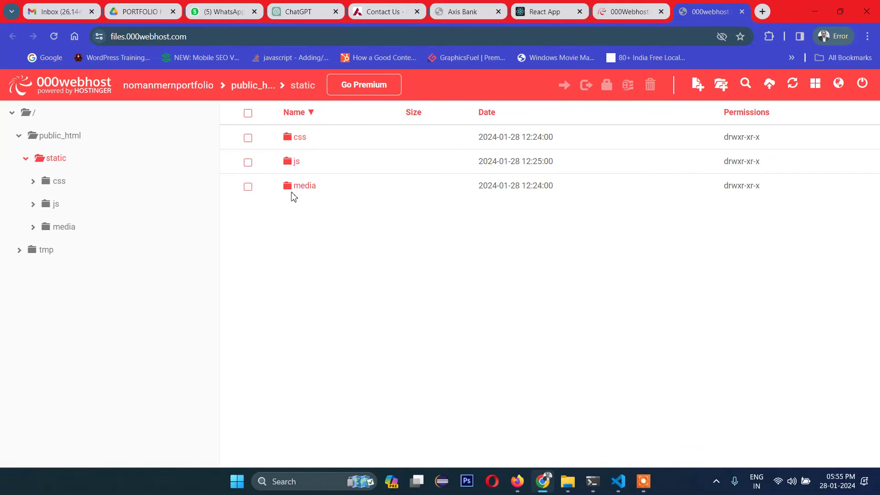
Upload logo.6ce24c58023cc2f8fd88fe9d219db6c6.svg from build/static/media into static/media.
left_click(300, 186)
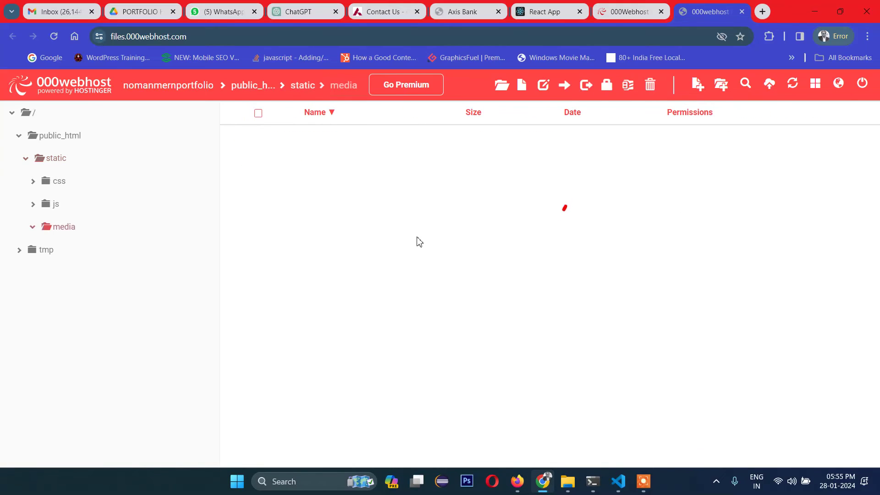
left_click(770, 86)
left_click(455, 178)
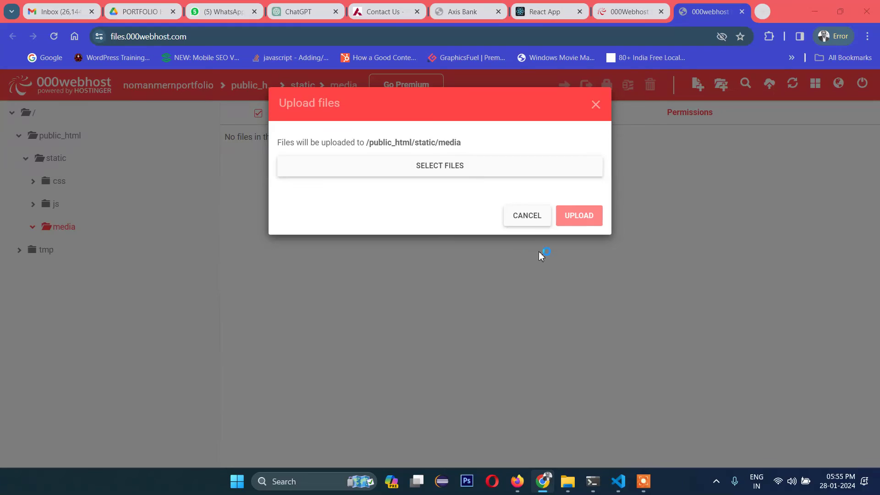
left_click(526, 147)
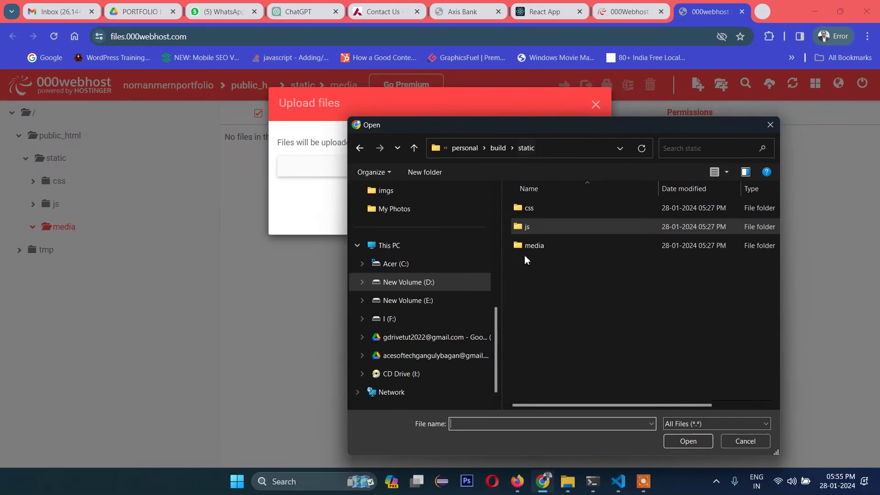
double_click(524, 255)
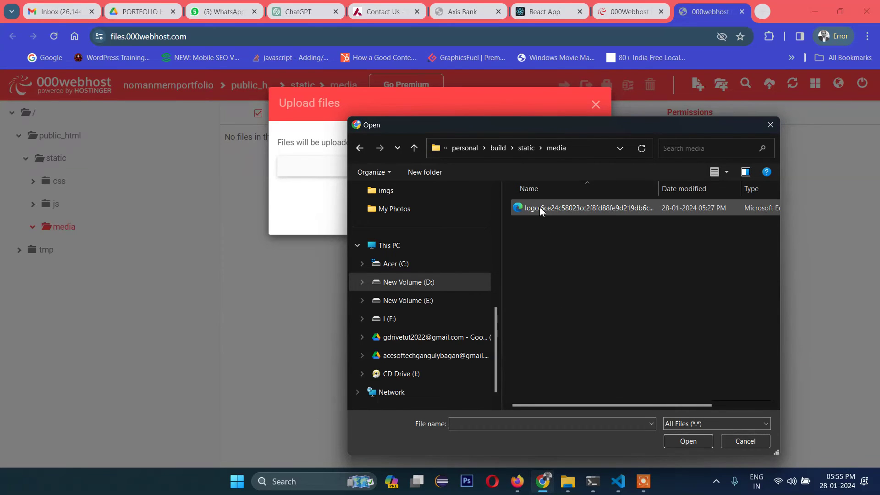
left_click(577, 207)
left_click(683, 442)
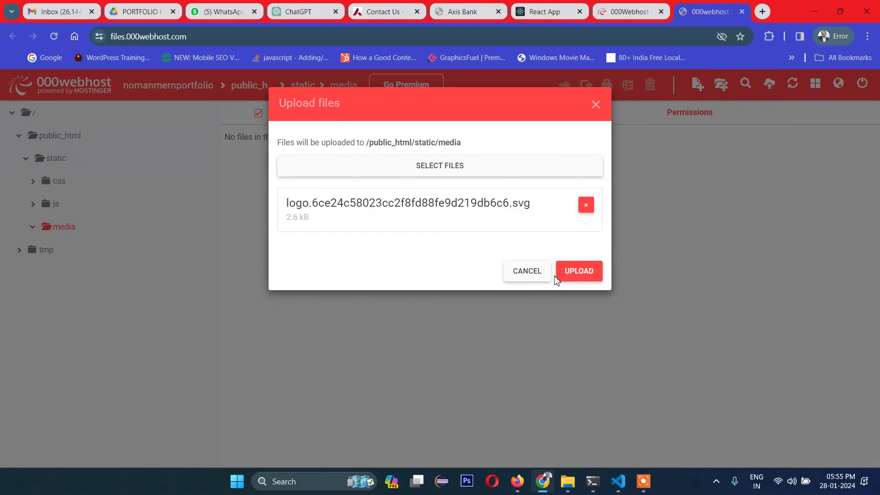
left_click(557, 277)
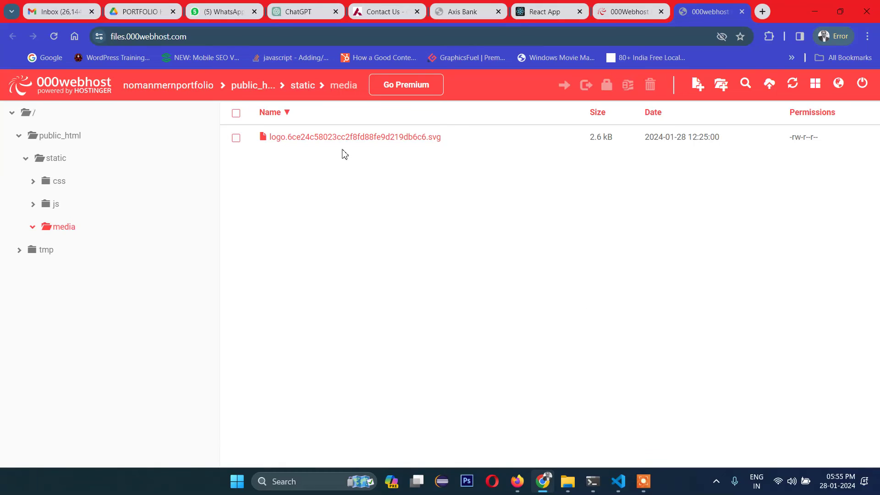
left_click(266, 87)
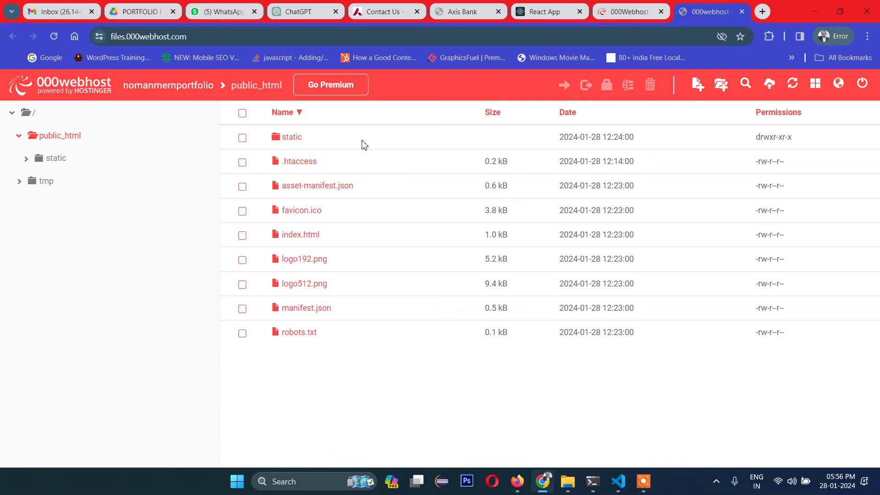
Open nomanmernportfolio.000webhostapp.com in a new tab via the site's View Site option.
left_click(165, 91)
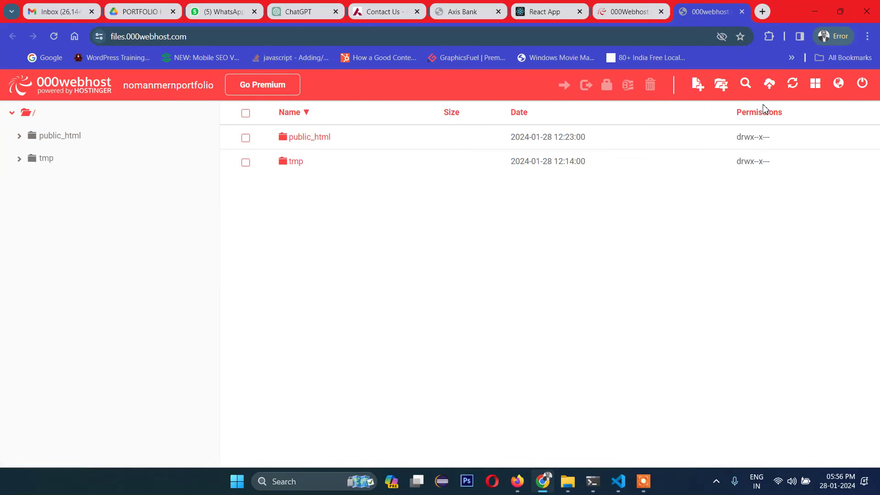
left_click(635, 9)
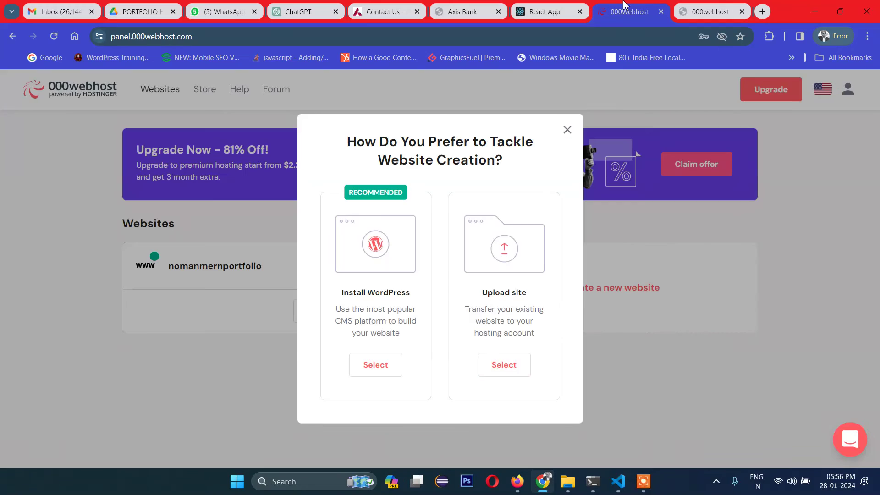
left_click(566, 130)
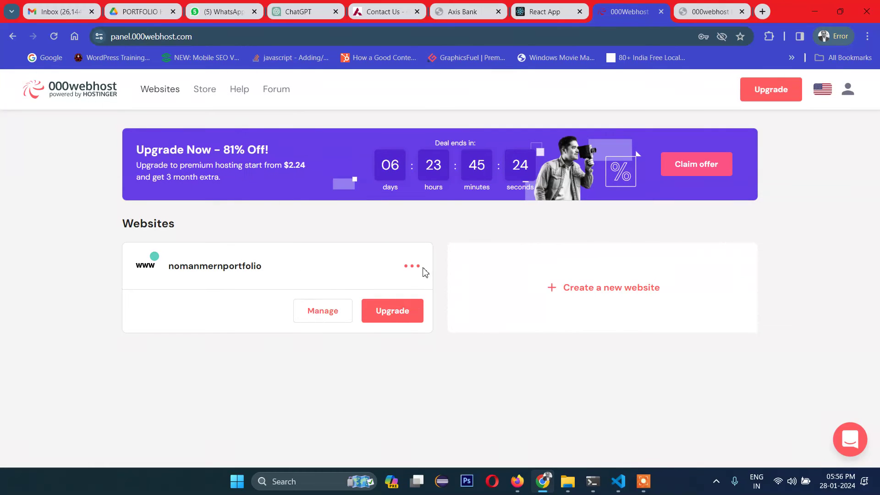
left_click(421, 271)
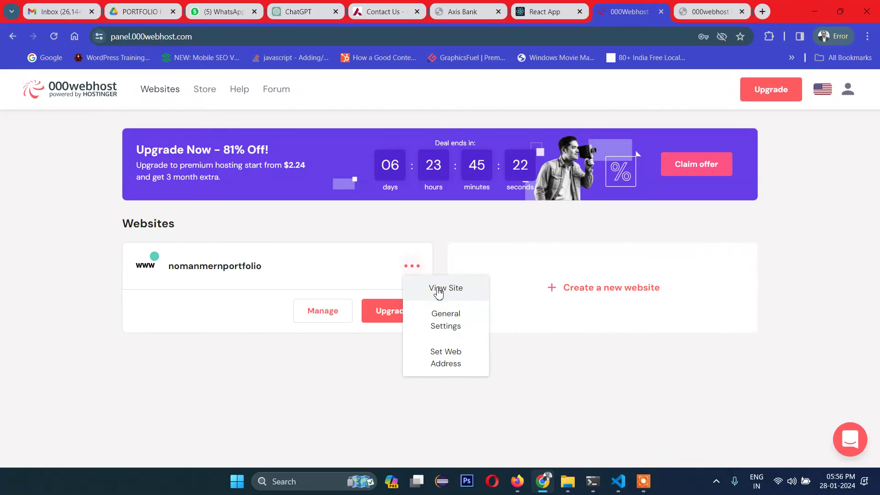
left_click(438, 289)
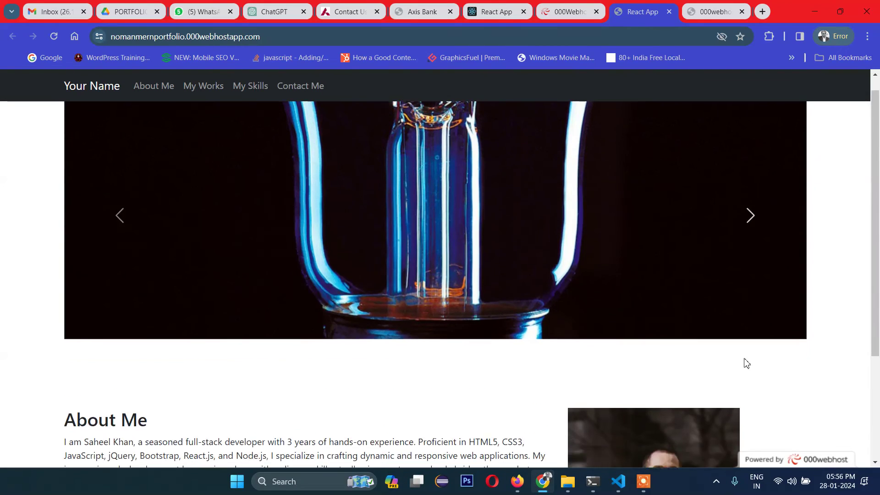
Scroll the deployed home page and visit About Me, My Works, My Skills and Contact Me.
scroll(693, 361, "down", 3)
scroll(223, 213, "up", 4)
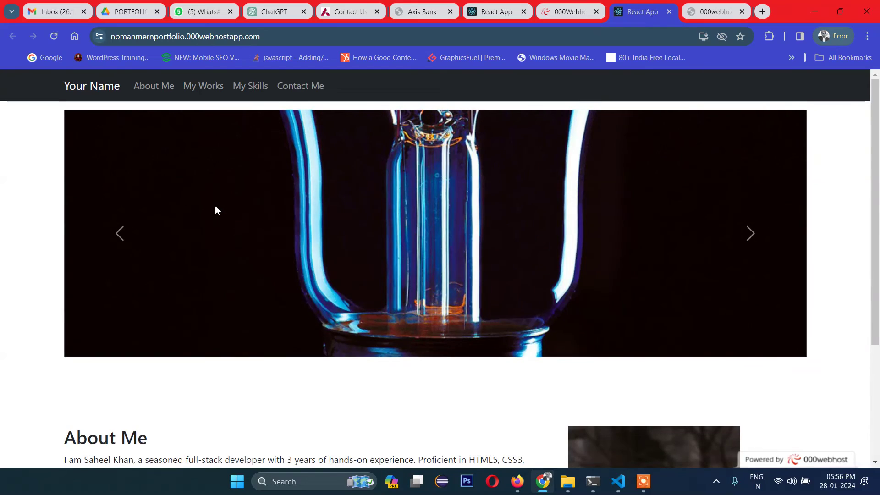
scroll(215, 205, "down", 4)
scroll(193, 311, "up", 4)
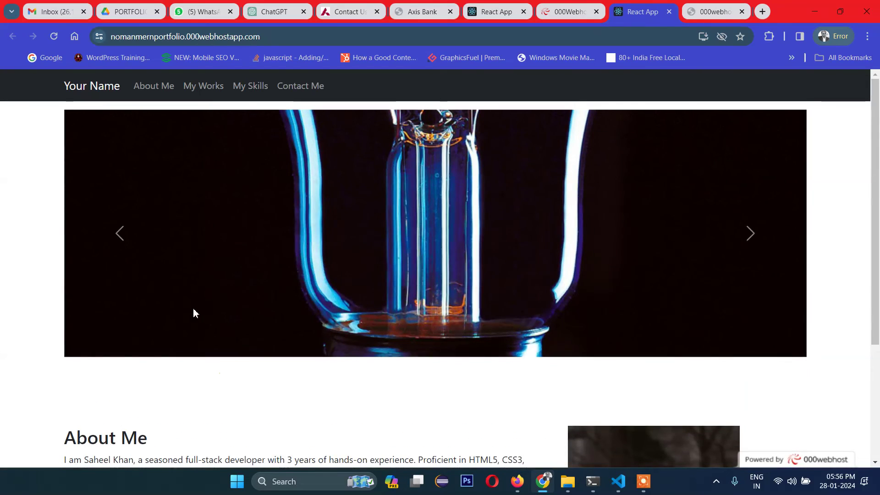
left_click(160, 95)
left_click(209, 88)
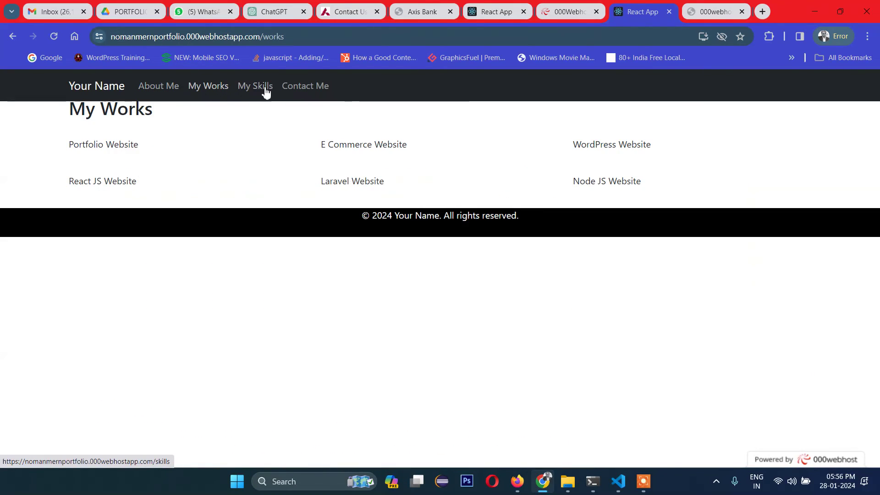
left_click(251, 87)
left_click(296, 92)
left_click(244, 90)
left_click(198, 86)
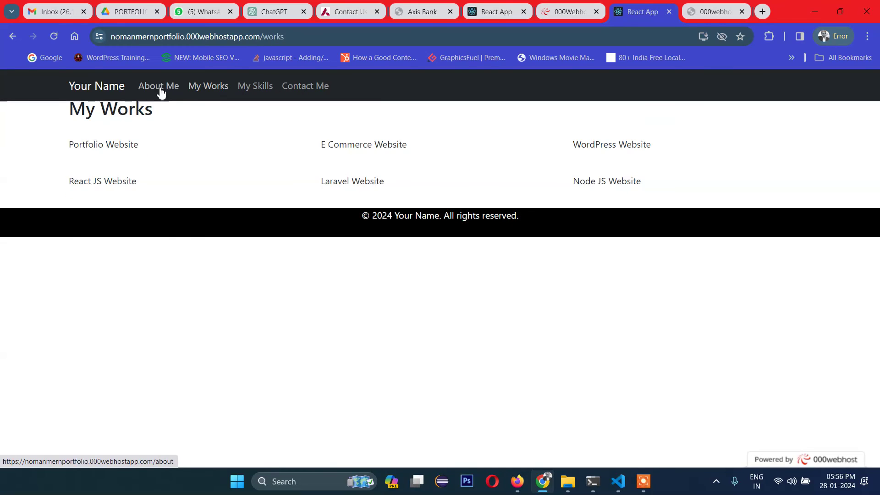
left_click(161, 90)
Reorder the tabs and browse the same pages on the localhost:3000 version.
left_click(492, 7)
left_click_drag(492, 7, 595, 9)
left_click_drag(652, 10, 720, 10)
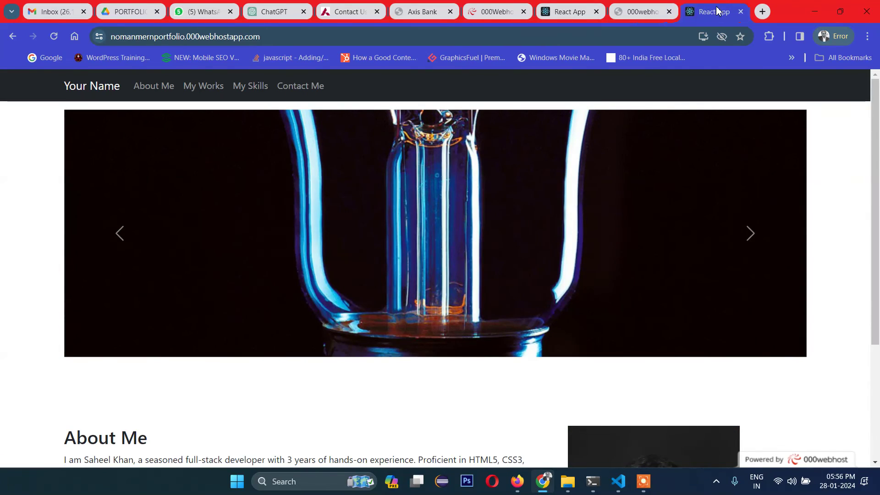
left_click(573, 10)
left_click_drag(573, 10, 617, 10)
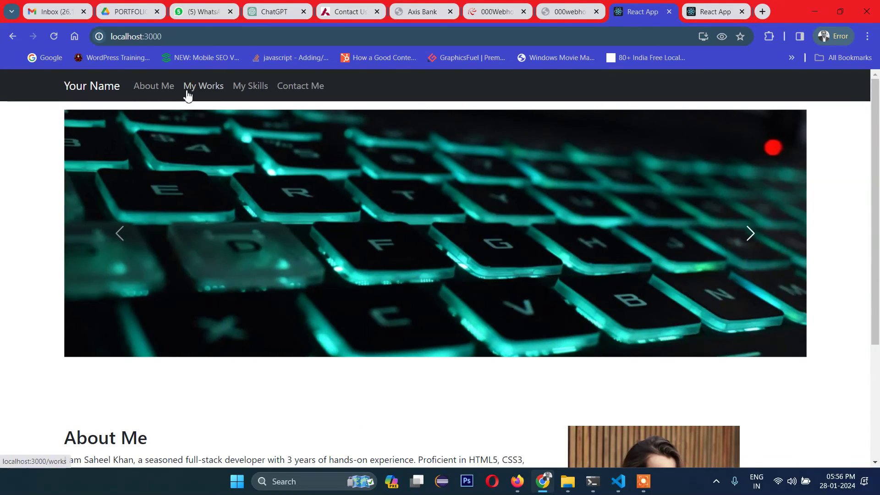
left_click(187, 90)
left_click(167, 88)
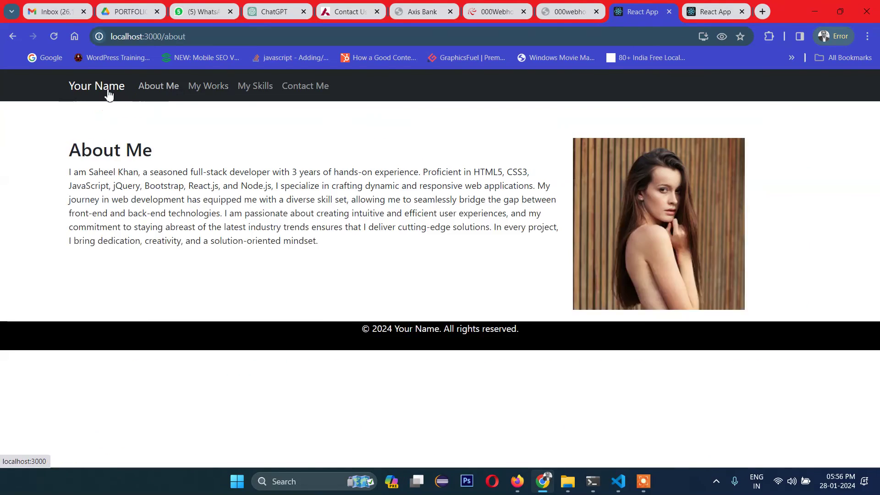
left_click(108, 89)
left_click(203, 87)
left_click(300, 86)
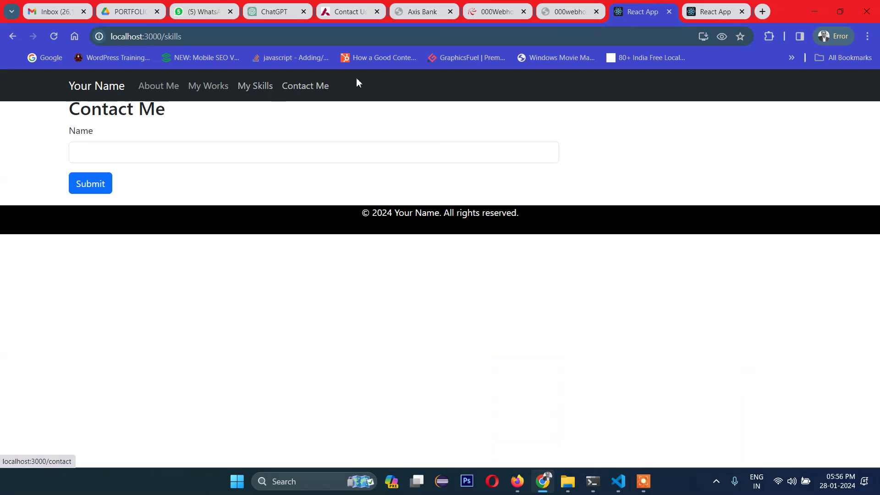
On the deployed site, revisit Contact Me, My Skills, My Works, About Me and home.
left_click(713, 11)
left_click(301, 89)
left_click(251, 88)
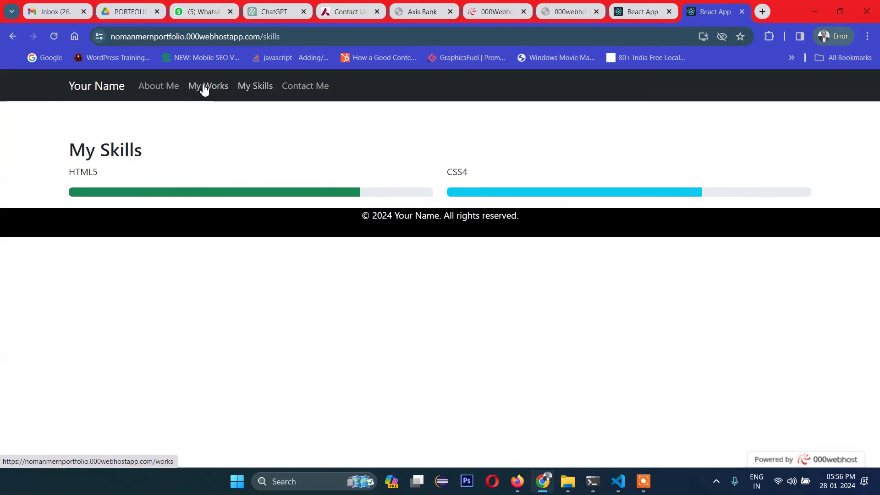
left_click(204, 88)
left_click(151, 88)
left_click(101, 91)
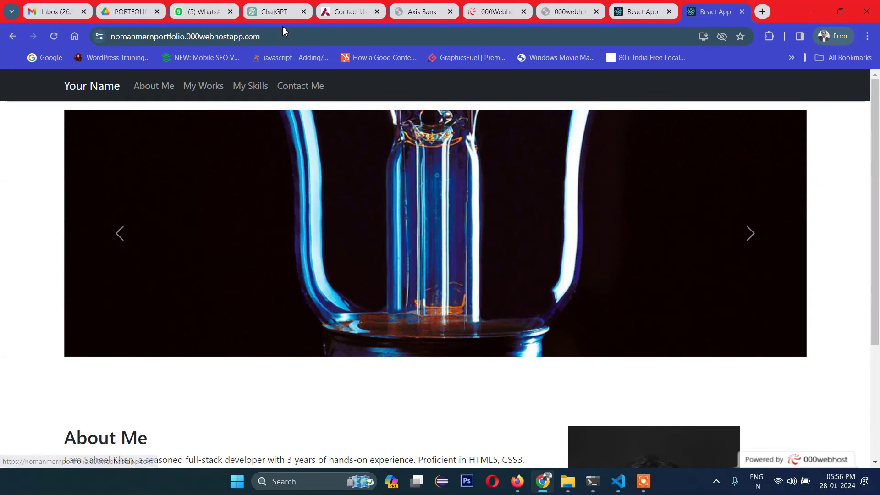
Select the full nomanmernportfolio.000webhostapp.com address in Chrome's address bar.
scroll(335, 302, "down", 3)
scroll(333, 301, "up", 3)
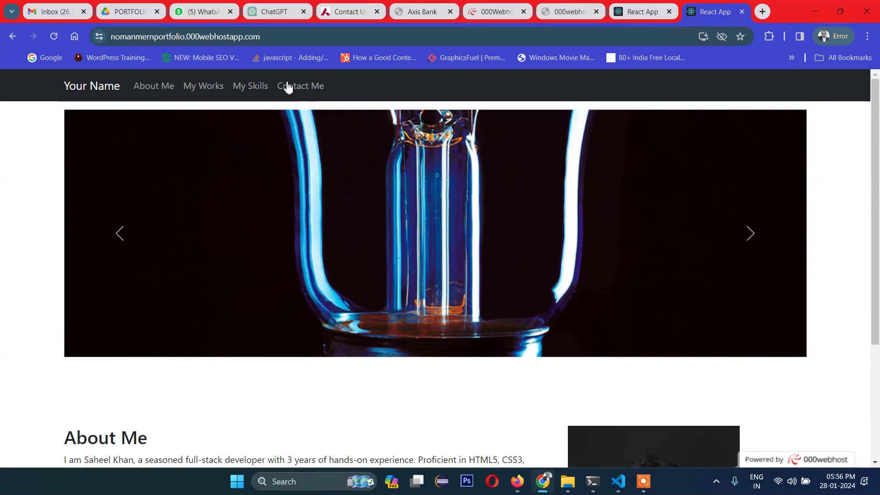
left_click(285, 37)
left_click(319, 40)
left_click_drag(304, 40, 103, 40)
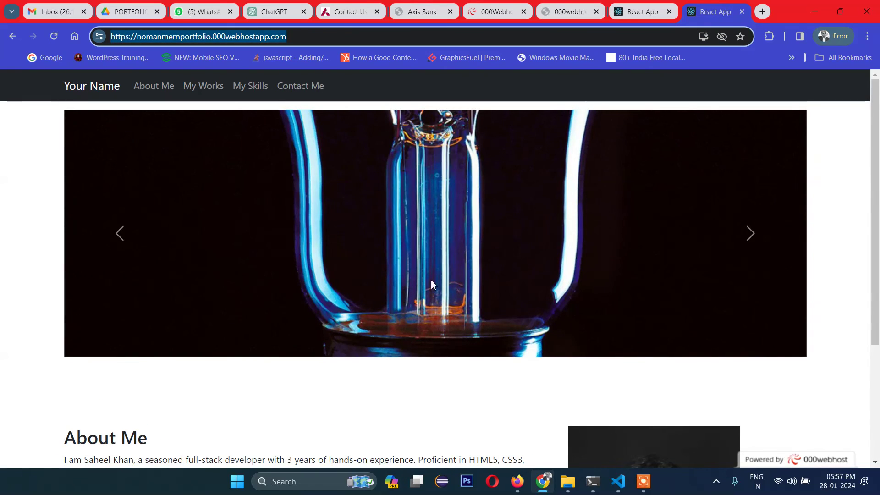
Check the About Me, My Works, My Skills and Contact Me pages, then return home.
scroll(431, 284, "down", 3)
scroll(393, 316, "up", 3)
left_click(155, 89)
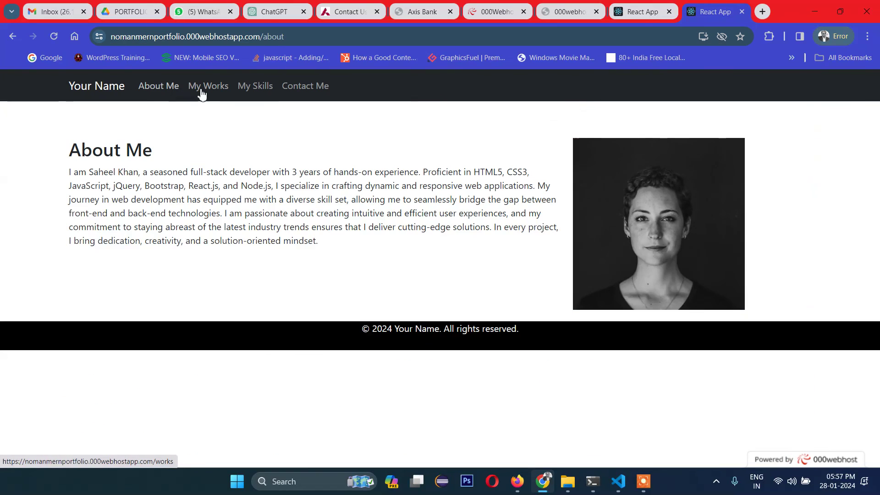
left_click(202, 94)
left_click(255, 87)
left_click(308, 90)
left_click(189, 95)
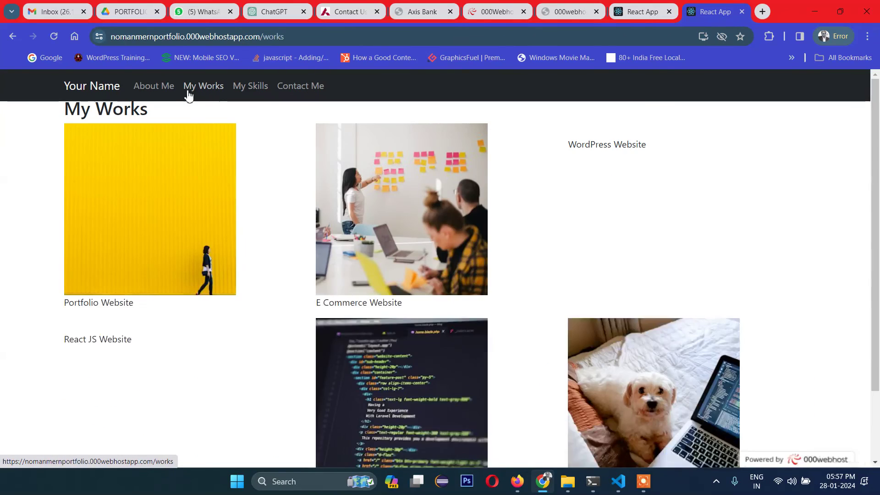
left_click(154, 87)
left_click(104, 91)
Advance the home carousel to its next slide, the code-editor image.
scroll(399, 314, "down", 3)
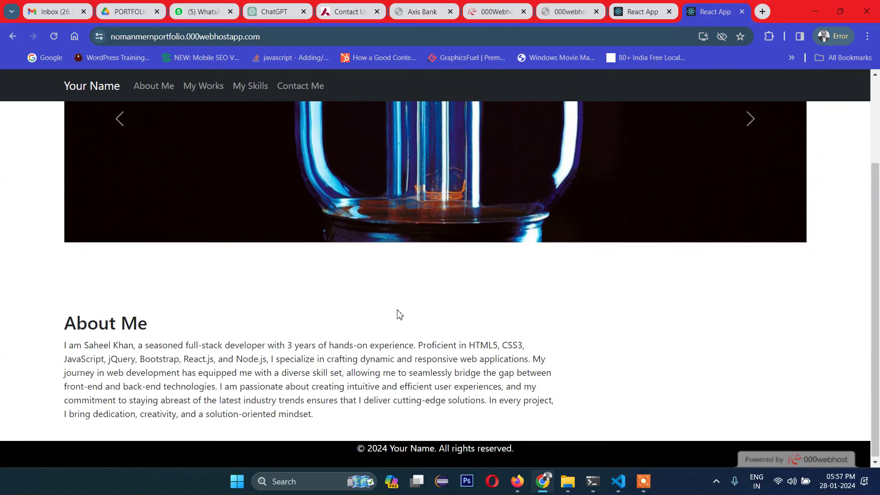
scroll(395, 329, "up", 2)
scroll(393, 334, "down", 2)
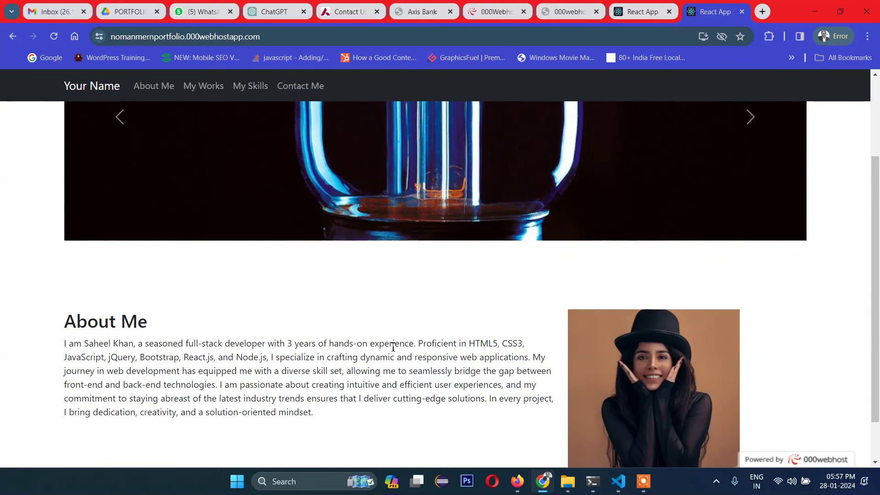
scroll(393, 347, "up", 1)
scroll(392, 347, "down", 2)
scroll(385, 348, "up", 3)
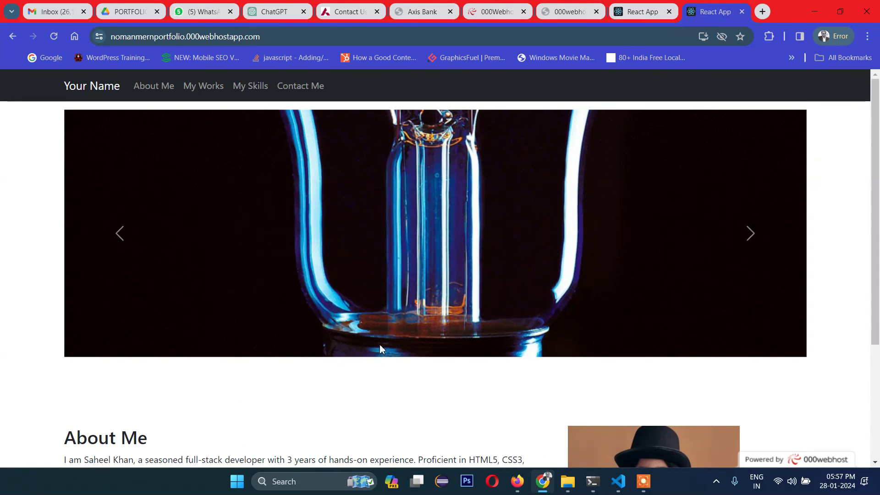
left_click(751, 238)
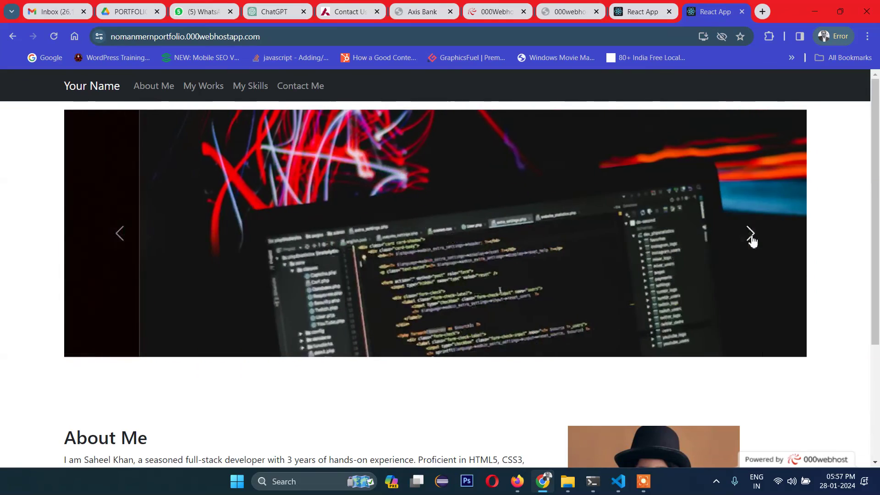